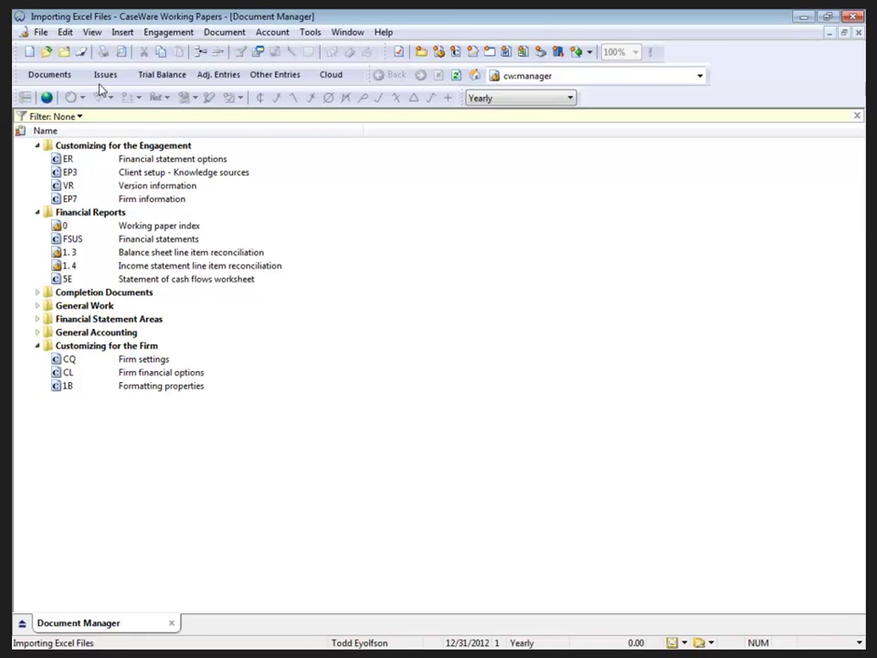
- Start an Excel file import with Chart of Accounts & General Ledger Balances as the components to import
left_click(40, 32)
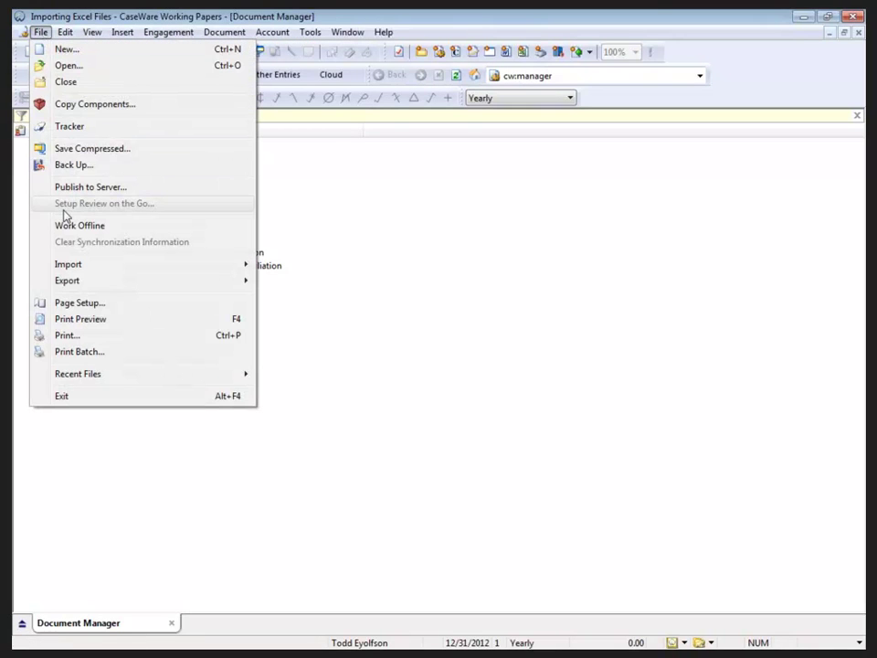
mouse_move(71, 266)
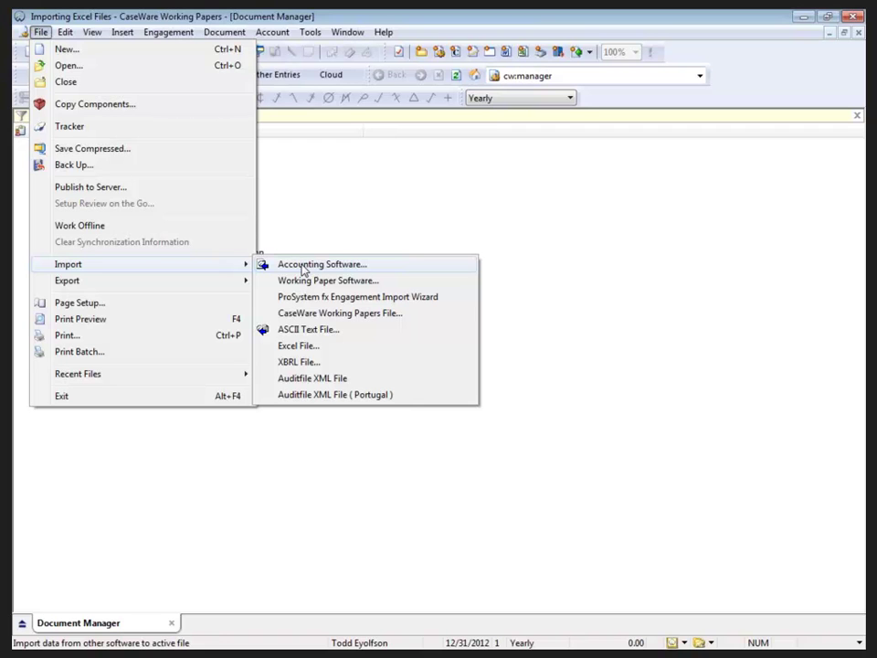
left_click(307, 346)
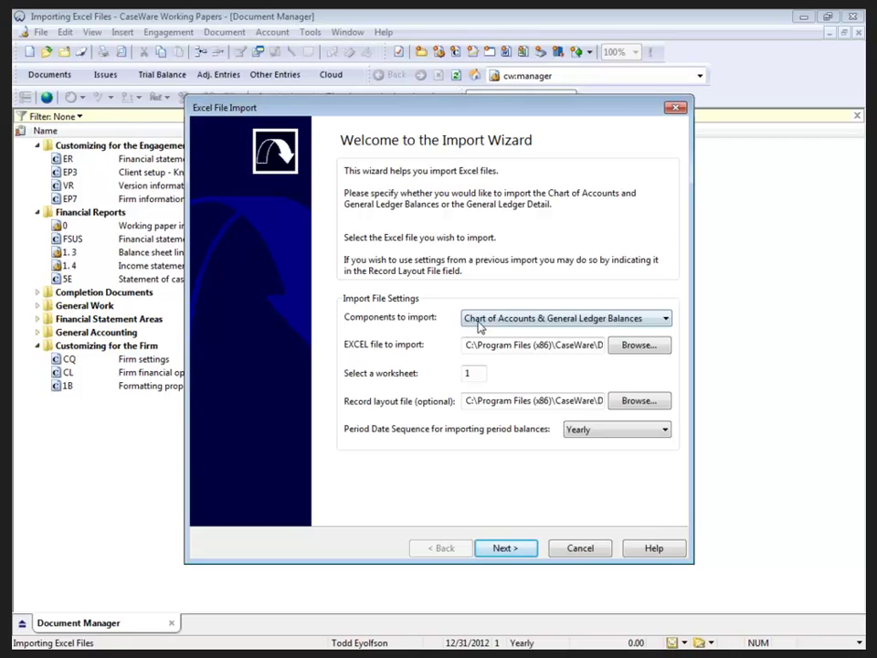
left_click(477, 321)
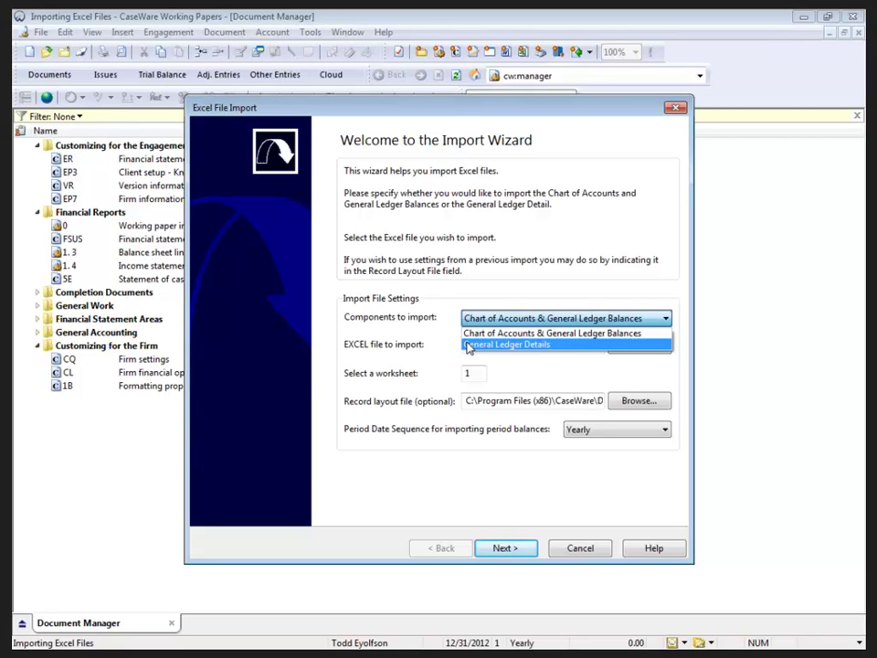
left_click(470, 334)
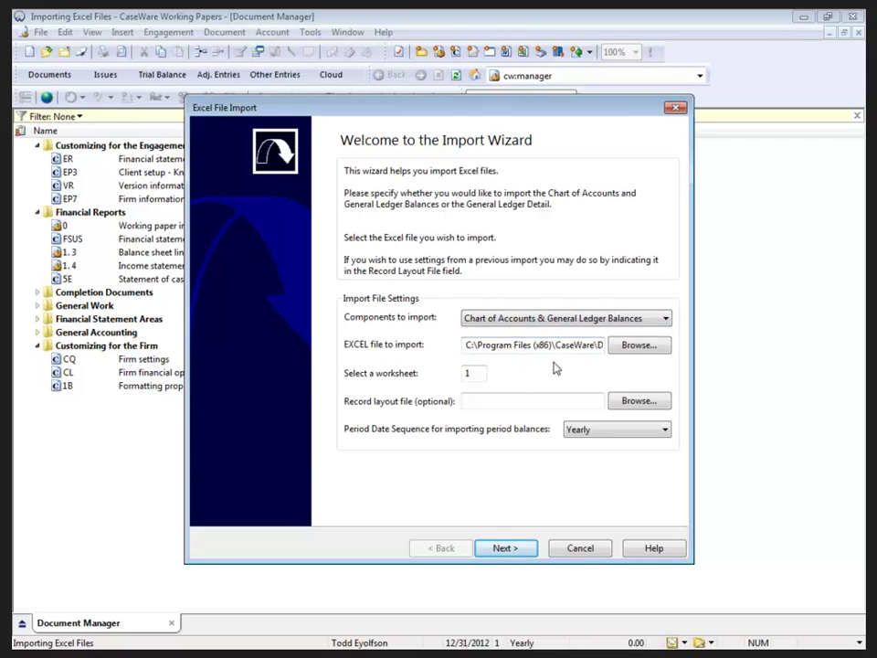
- Choose GL Balances Excel Import.xls from the Training folder as the file to import, keeping worksheet 1
left_click(629, 349)
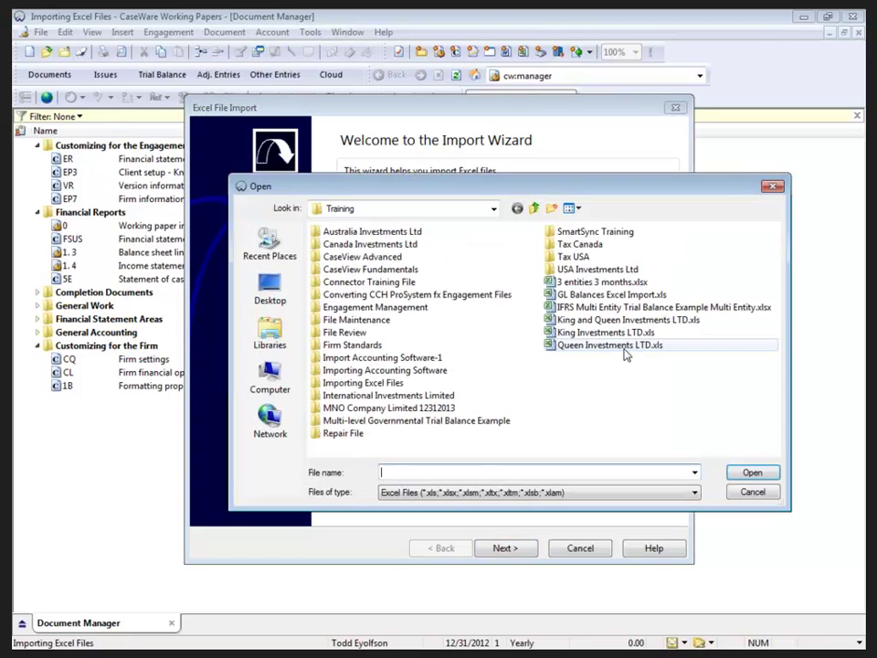
left_click(615, 295)
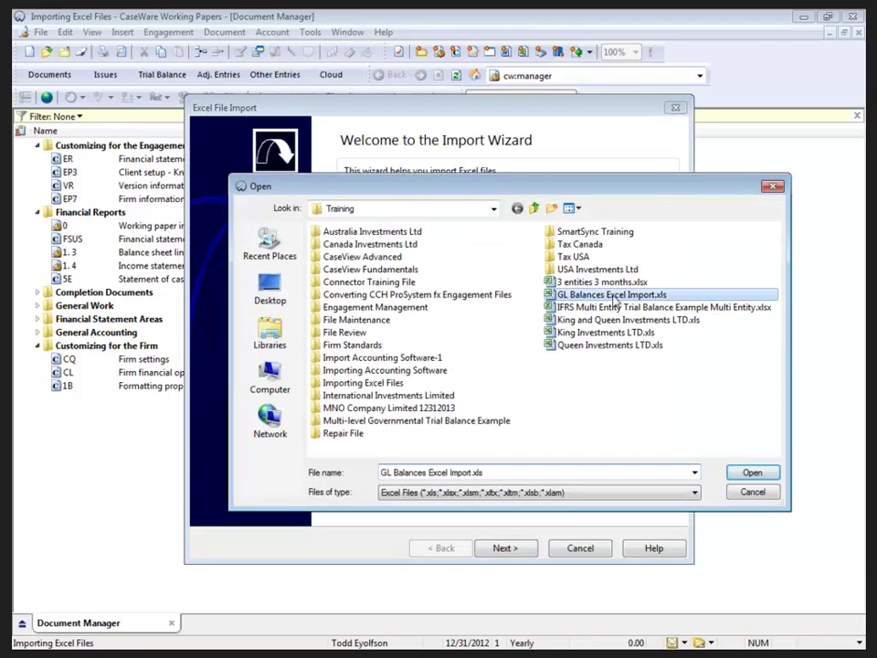
left_click(751, 474)
double_click(469, 372)
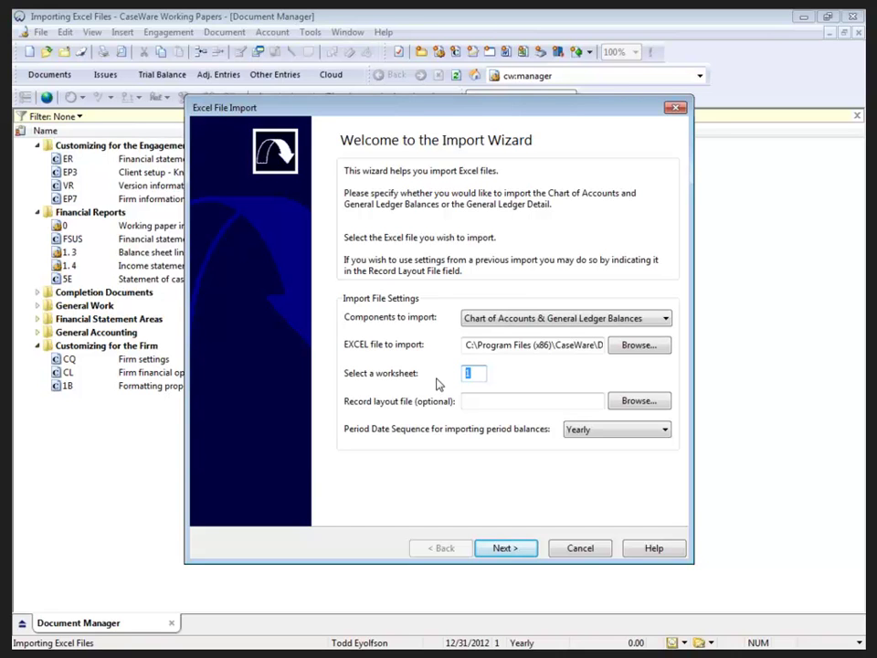
left_click(463, 401)
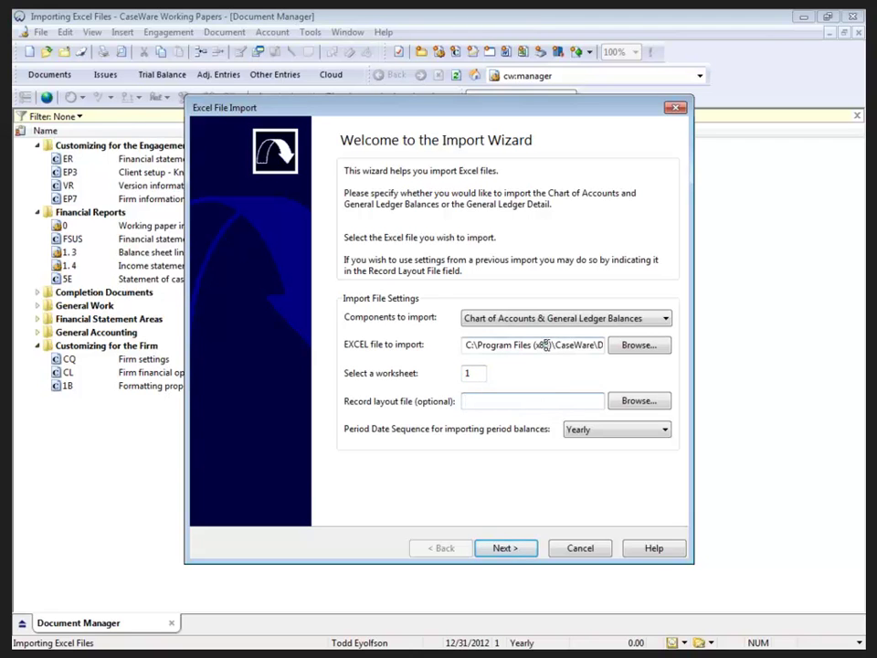
left_click_drag(491, 345, 681, 352)
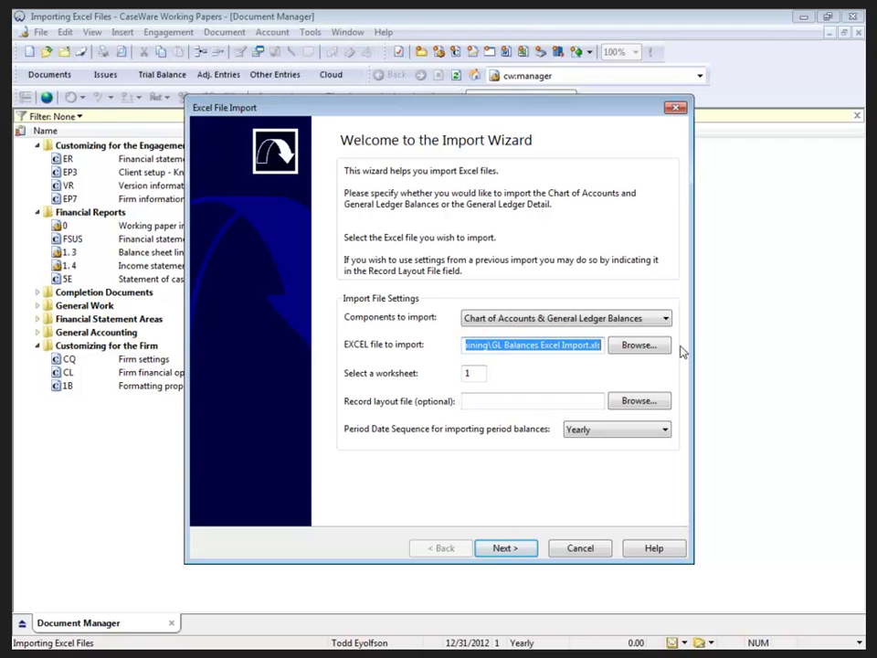
- Load GL Balances Excel Import.vtb as the record layout file and continue to the data properties with the Yearly period sequence
left_click(652, 400)
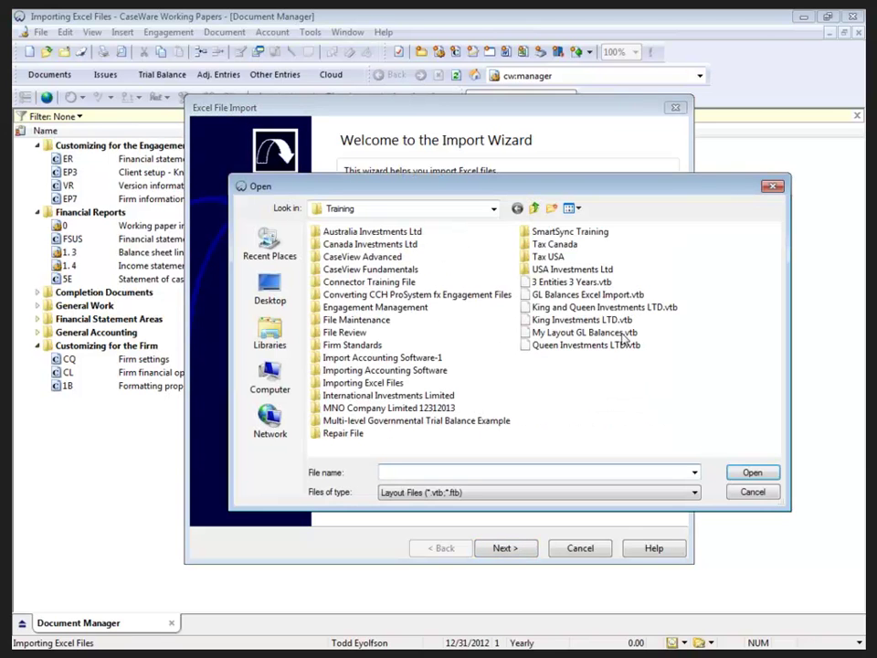
left_click(601, 295)
left_click(733, 473)
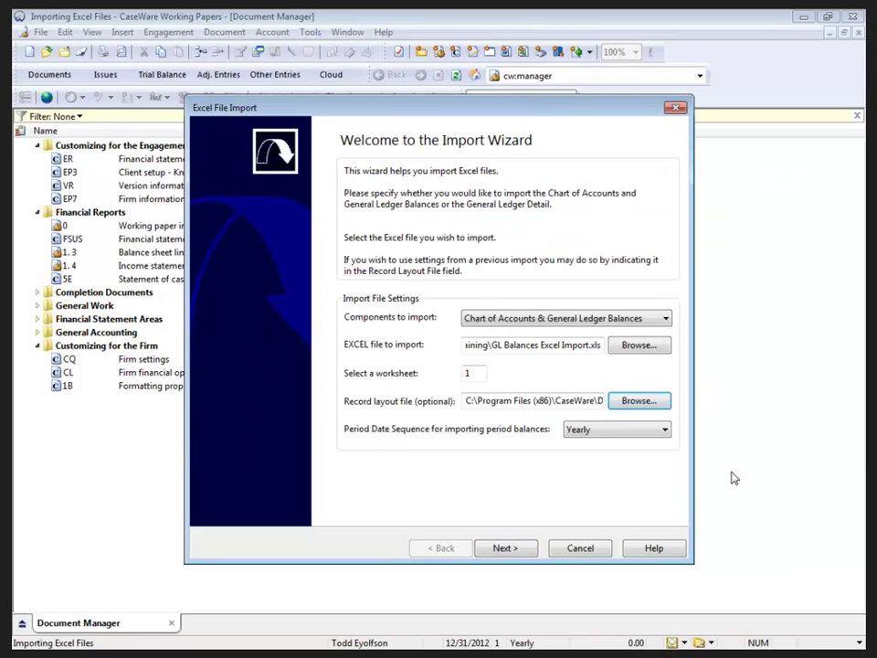
left_click(627, 433)
left_click(627, 437)
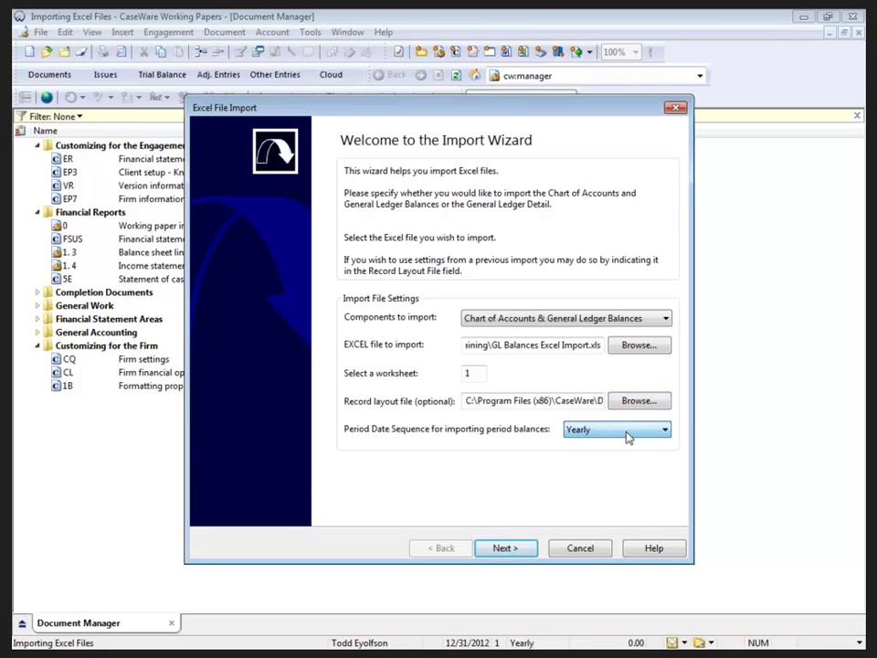
left_click_drag(501, 114, 493, 145)
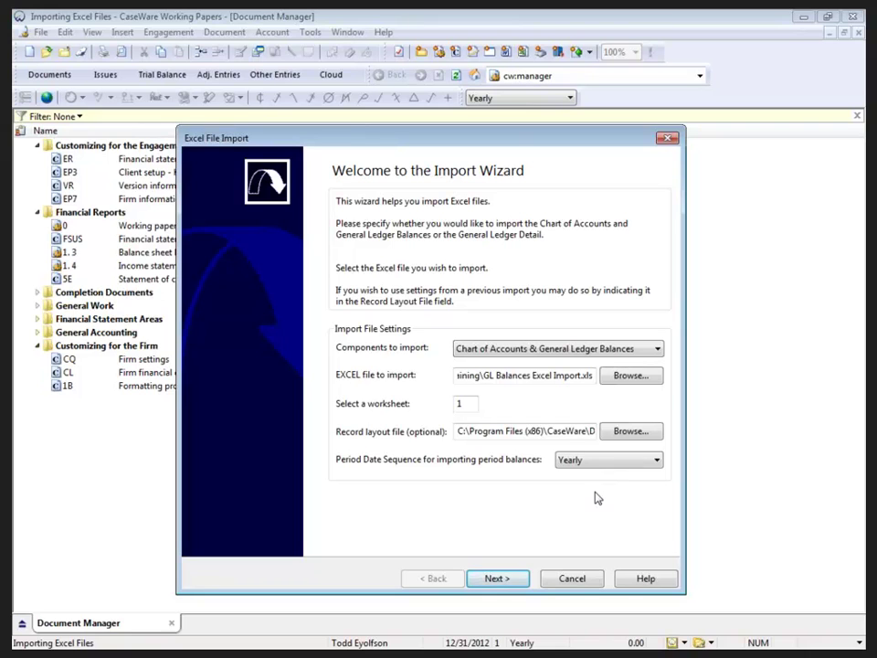
left_click(501, 579)
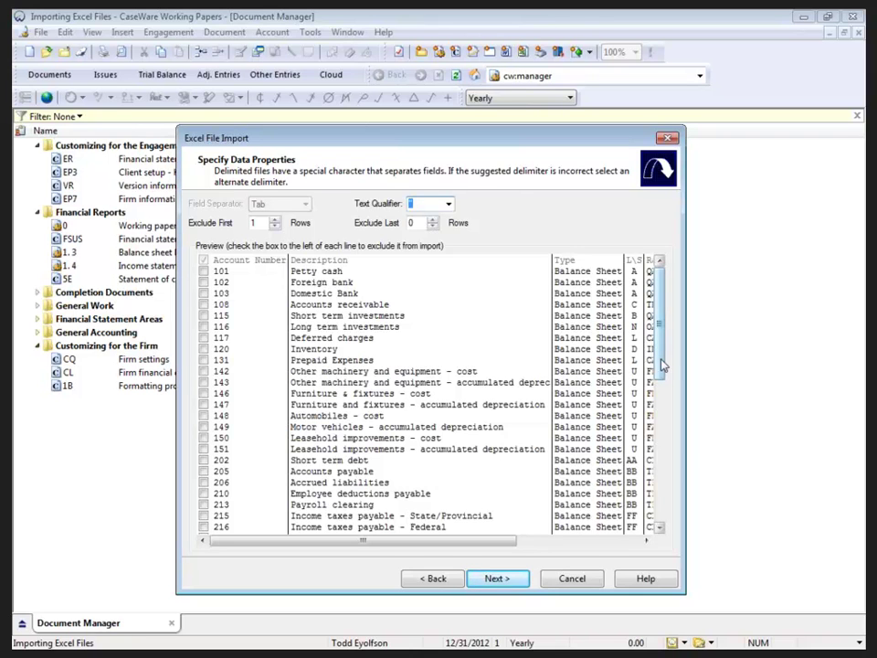
- Exclude the account 513 Auto expense row, include it again, and continue to the field details
left_click_drag(664, 366, 659, 508)
left_click(203, 349)
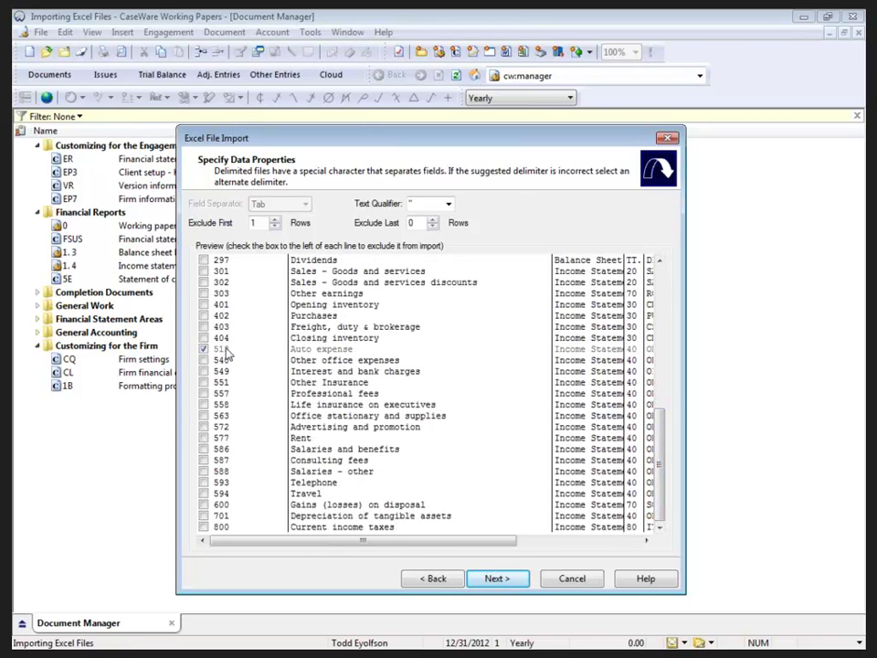
left_click(203, 349)
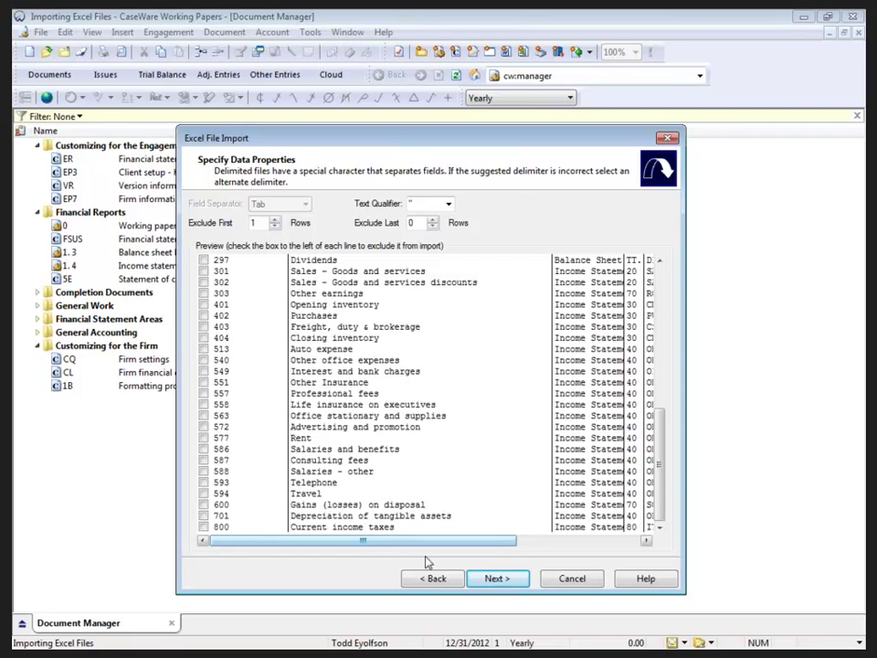
left_click(497, 578)
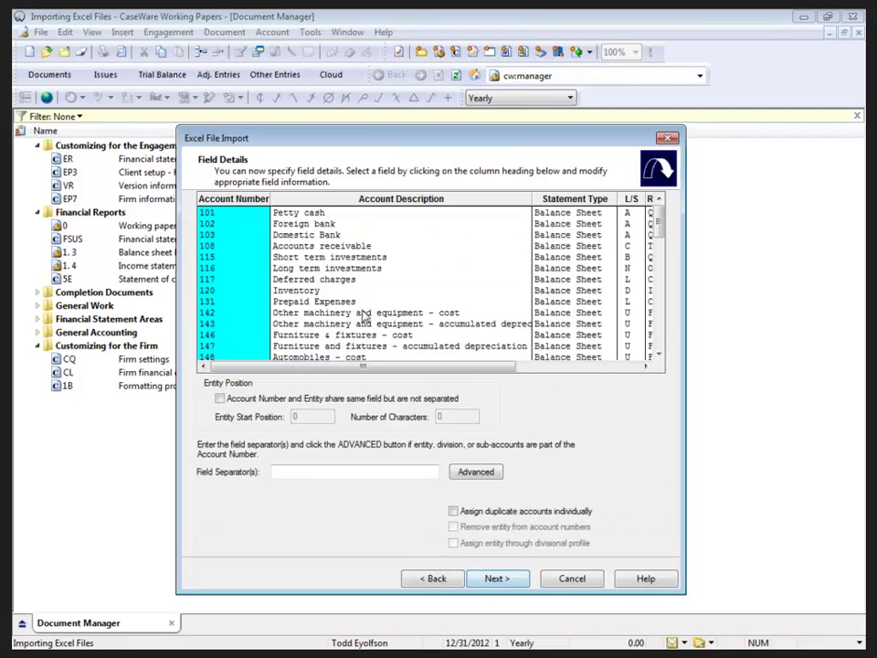
- Examine the field types assignable to the Account Number column, including account details, balances, custom balances, grouping and exchange rates
left_click(231, 201)
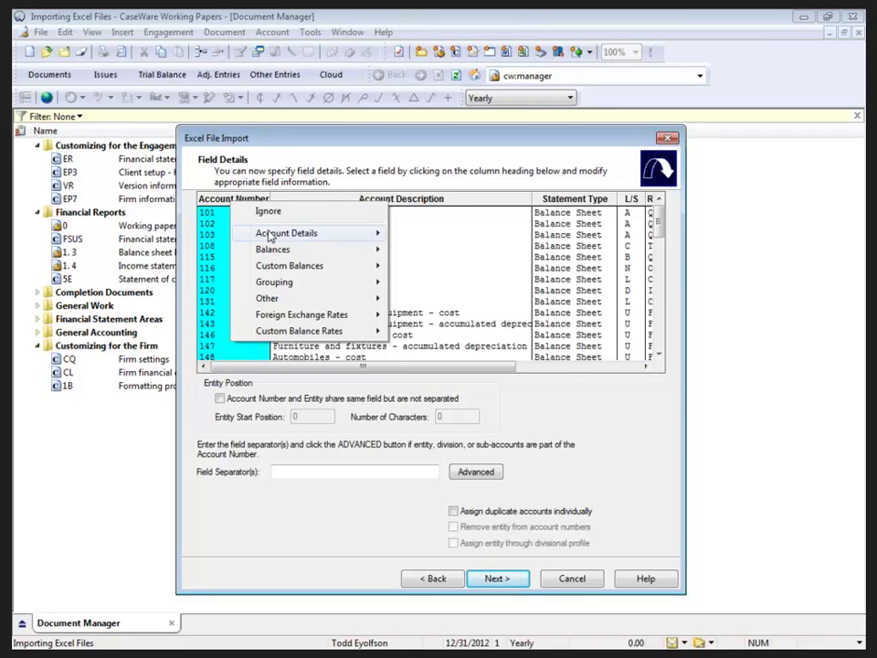
mouse_move(270, 236)
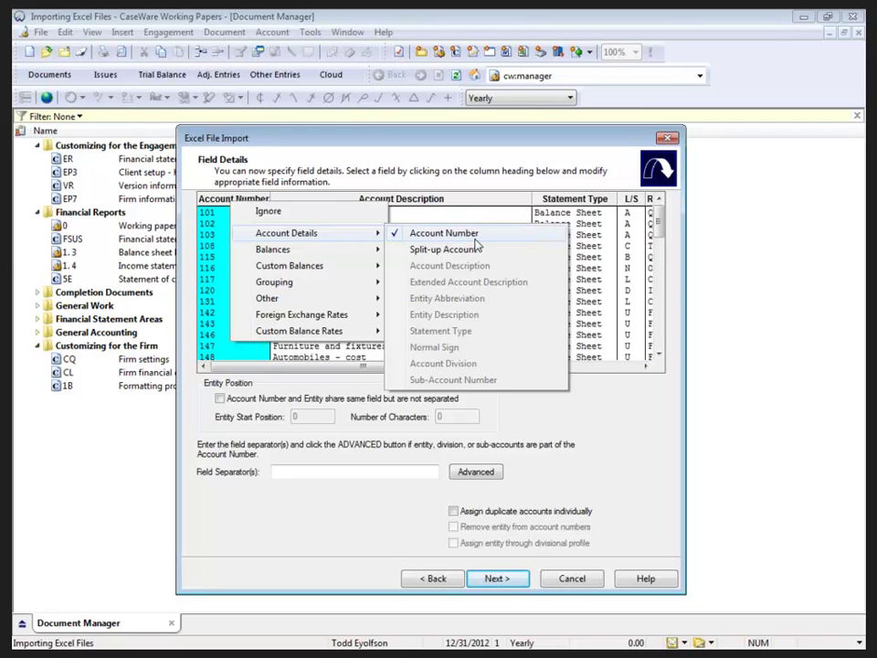
mouse_move(342, 254)
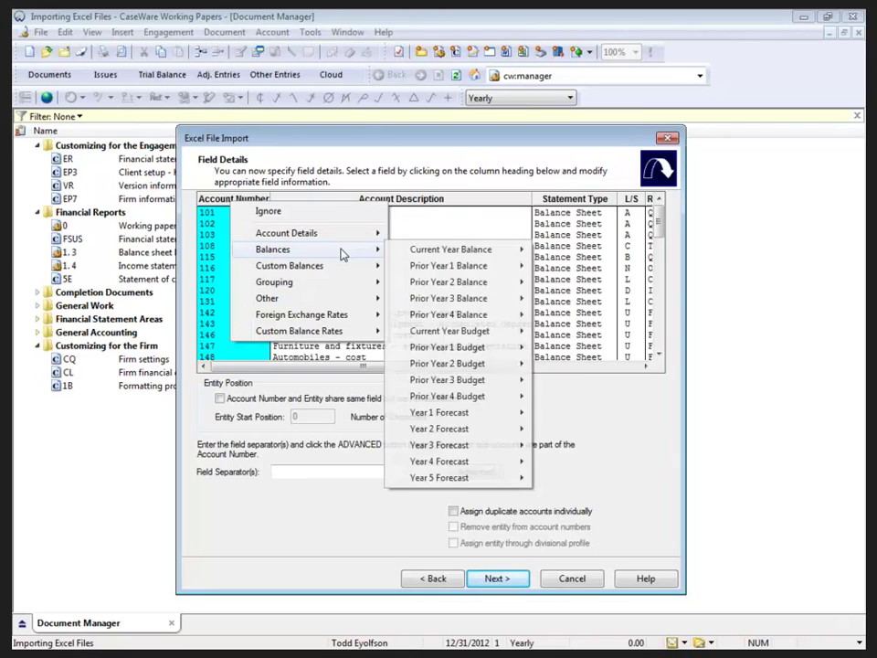
mouse_move(441, 258)
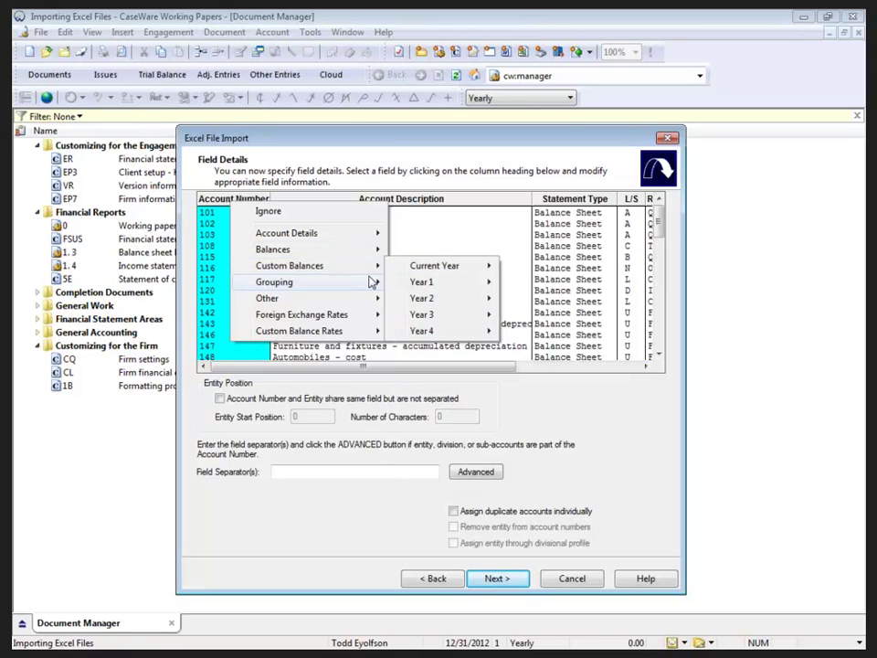
mouse_move(365, 286)
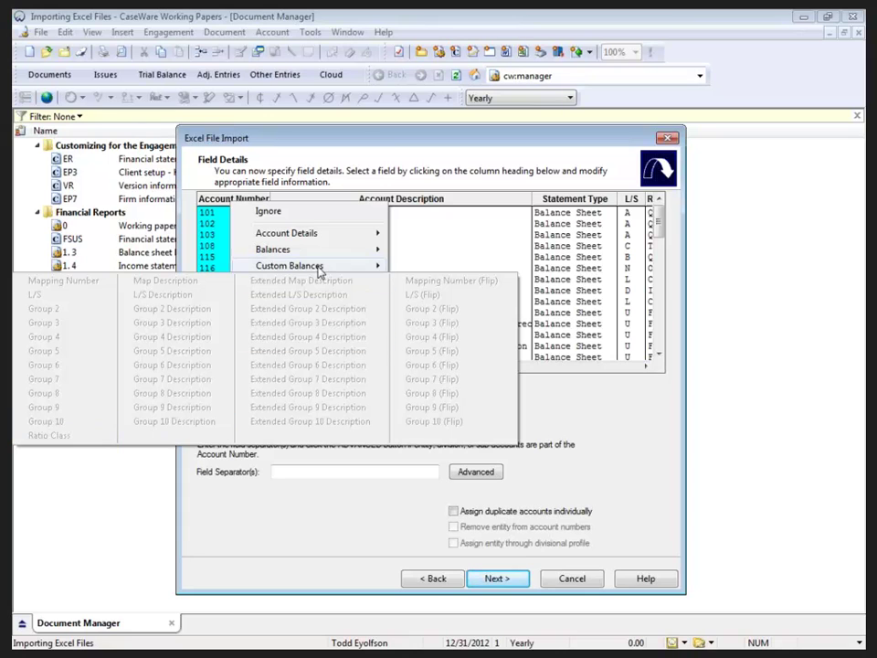
mouse_move(300, 304)
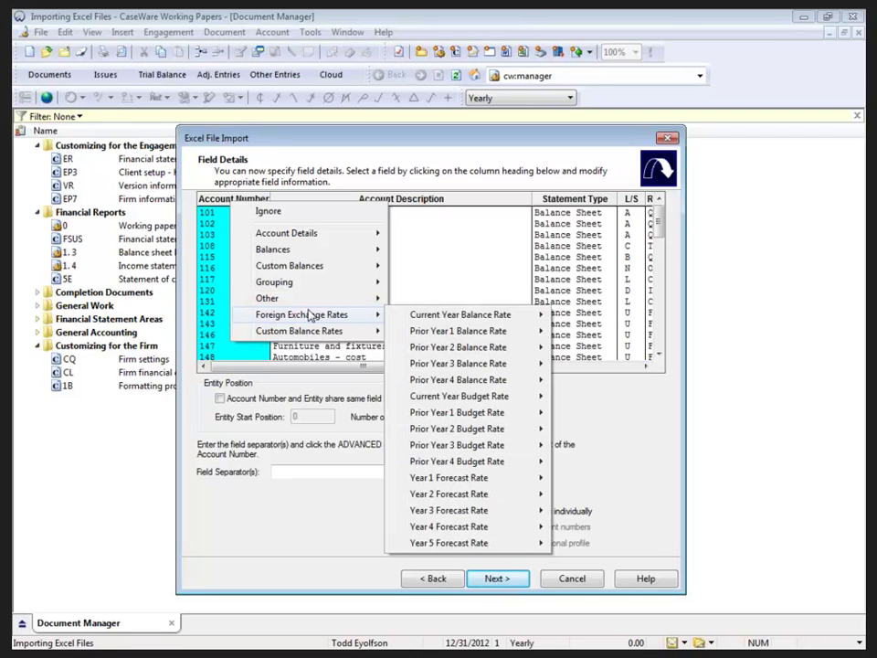
mouse_move(307, 335)
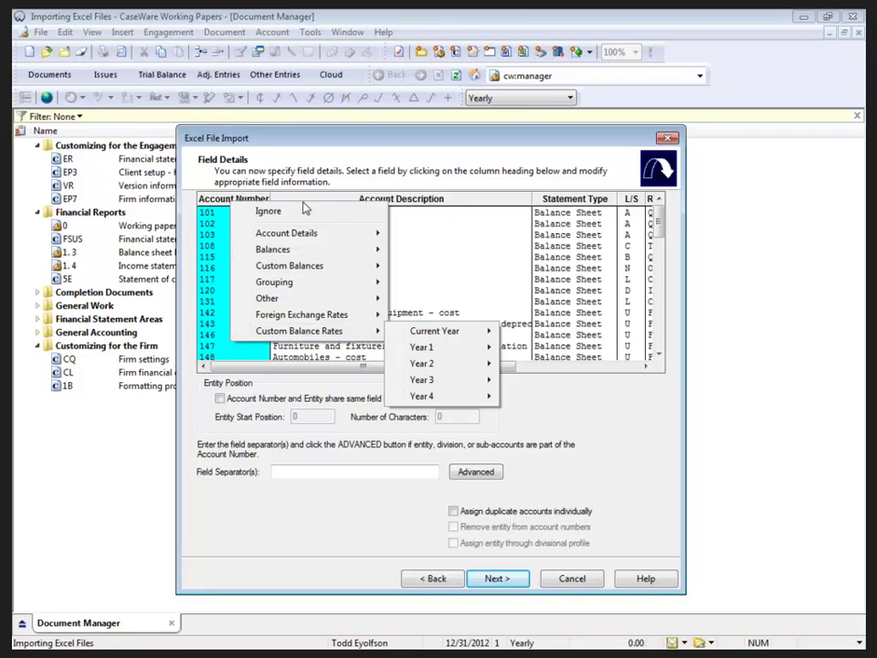
left_click(242, 213)
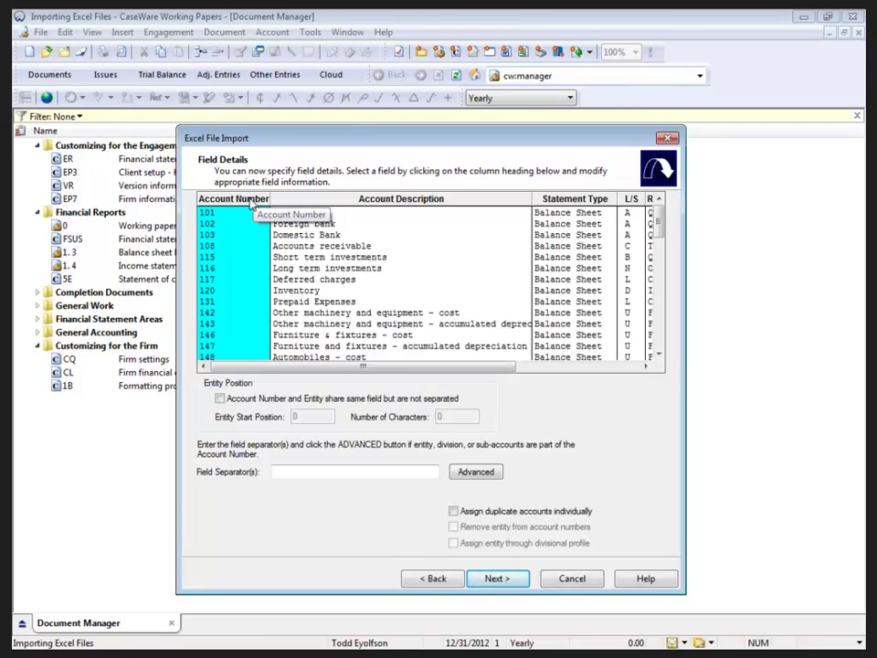
- Set the first column to Ignore and assign it back to Account Number
right_click(254, 204)
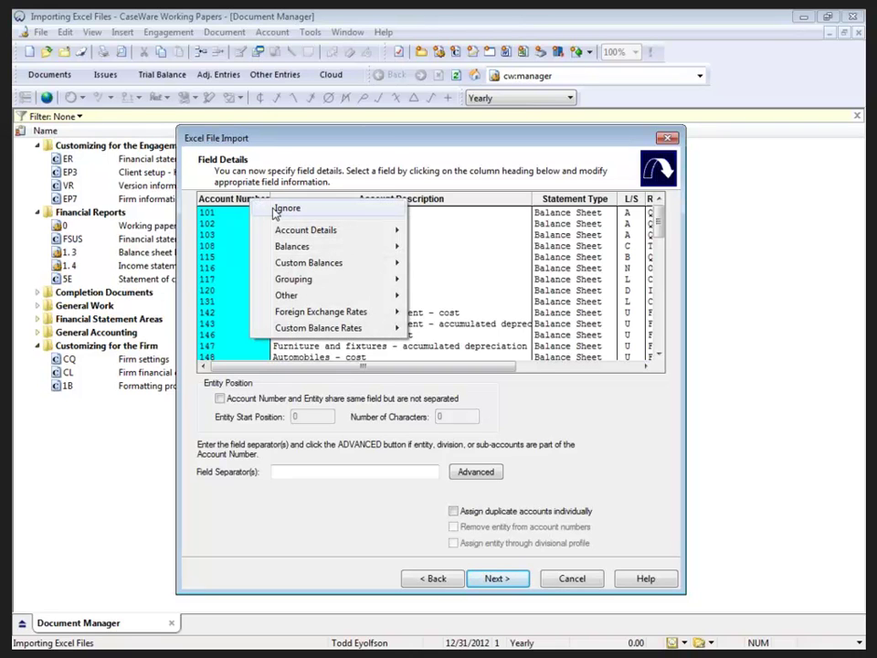
left_click(276, 211)
right_click(235, 203)
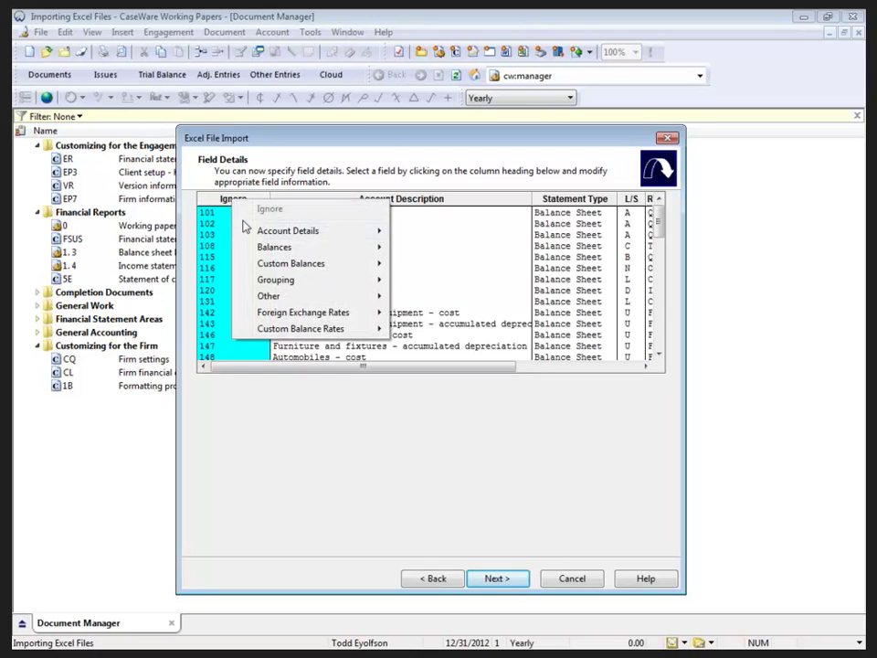
mouse_move(250, 231)
left_click(414, 232)
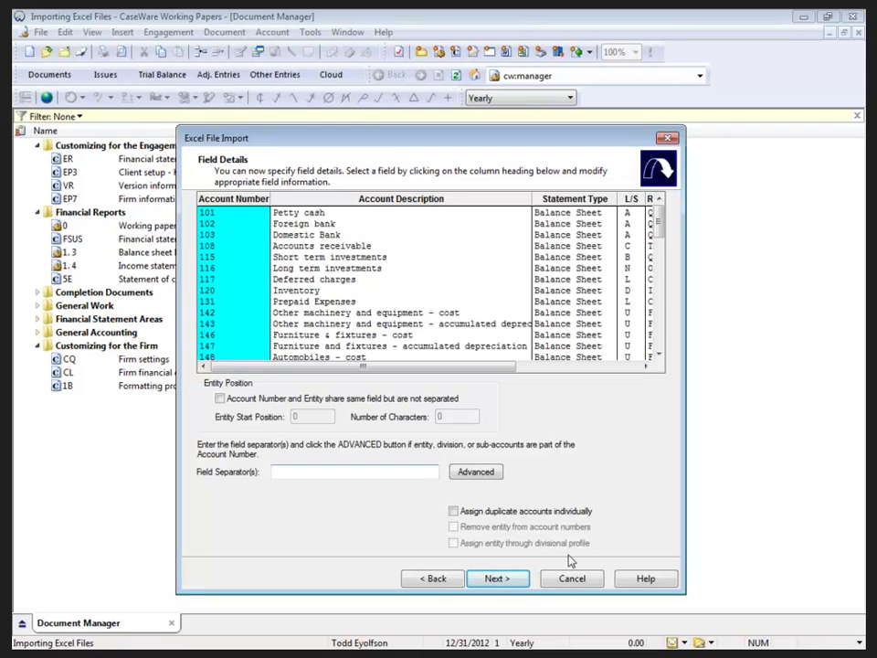
- Check the entity, division and sub-account options in the advanced account number details and close them without changes
left_click(473, 471)
left_click(258, 273)
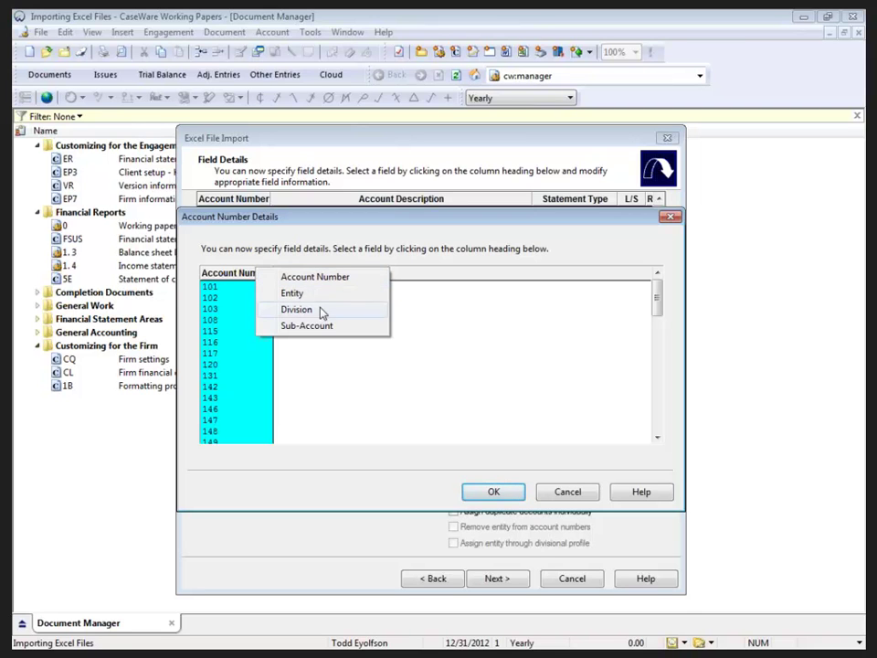
left_click(494, 374)
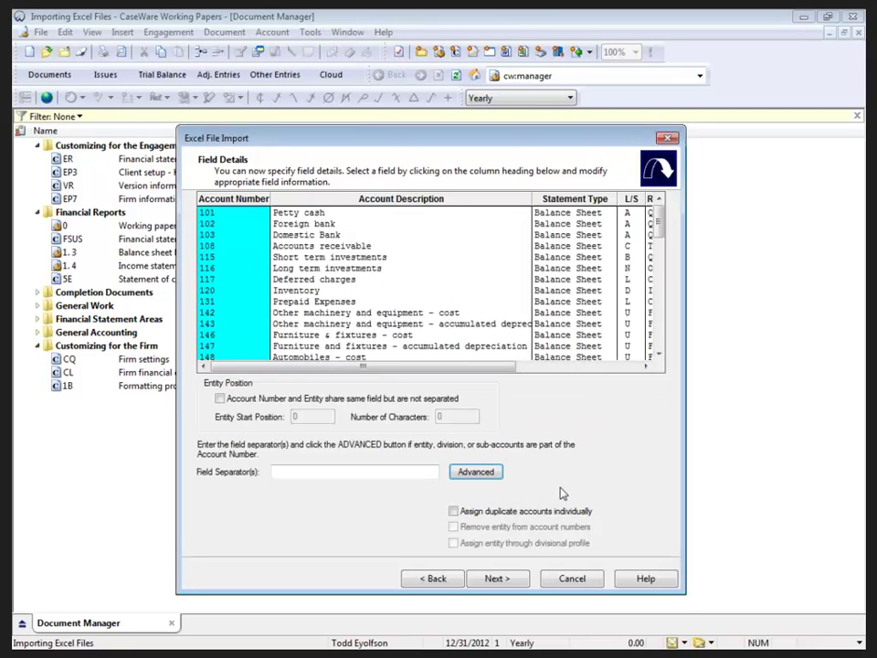
- Check the field assignments of the Account Description, Statement Type, L/S and Ratio Class columns without changing them
left_click(389, 201)
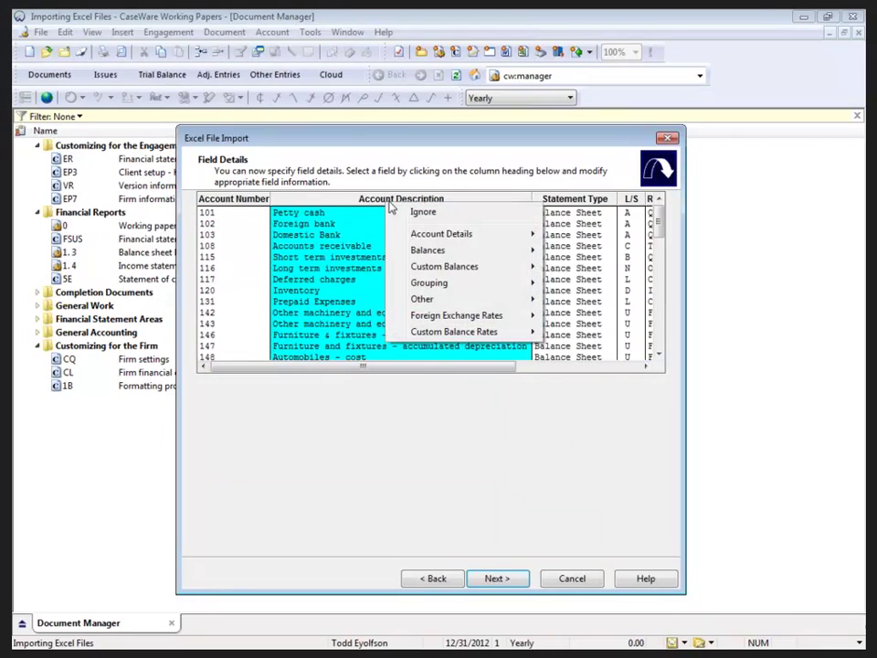
left_click(574, 198)
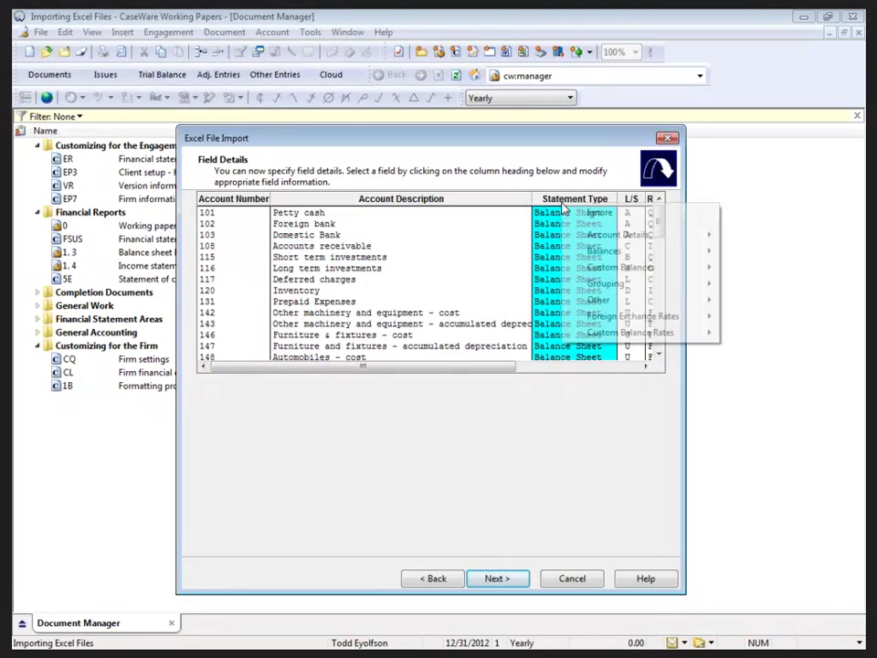
left_click(540, 368)
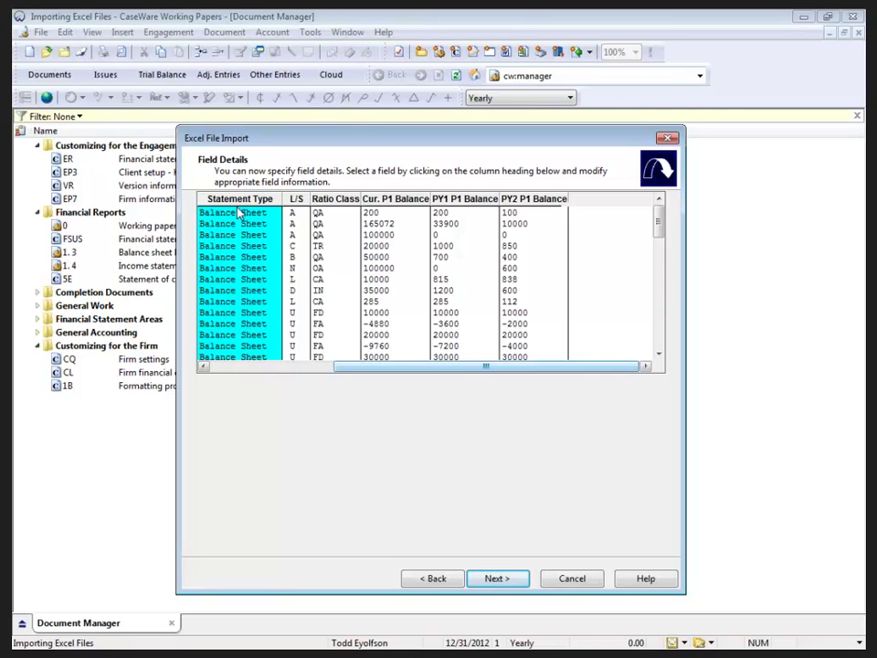
left_click(295, 199)
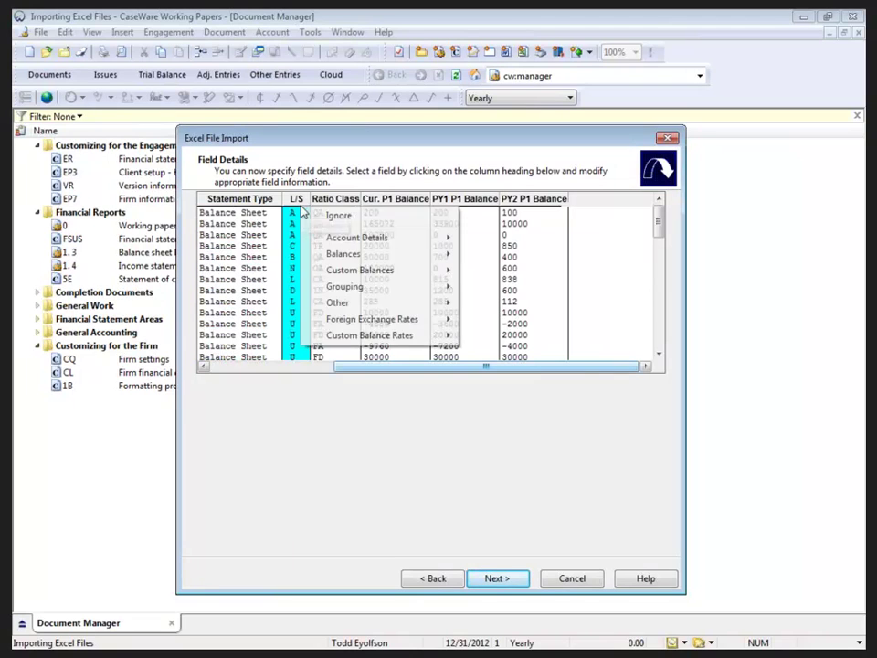
left_click(344, 201)
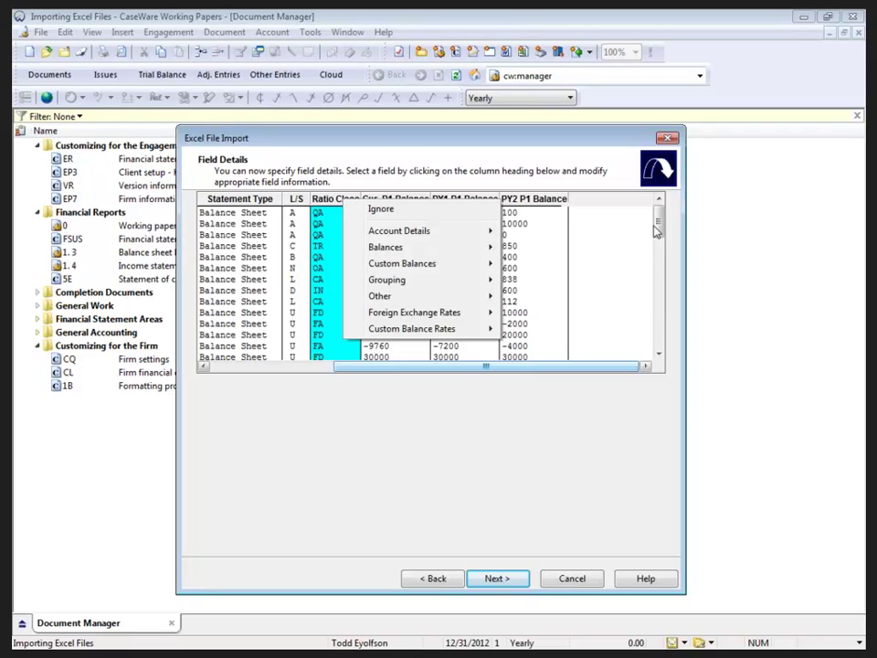
left_click(617, 239)
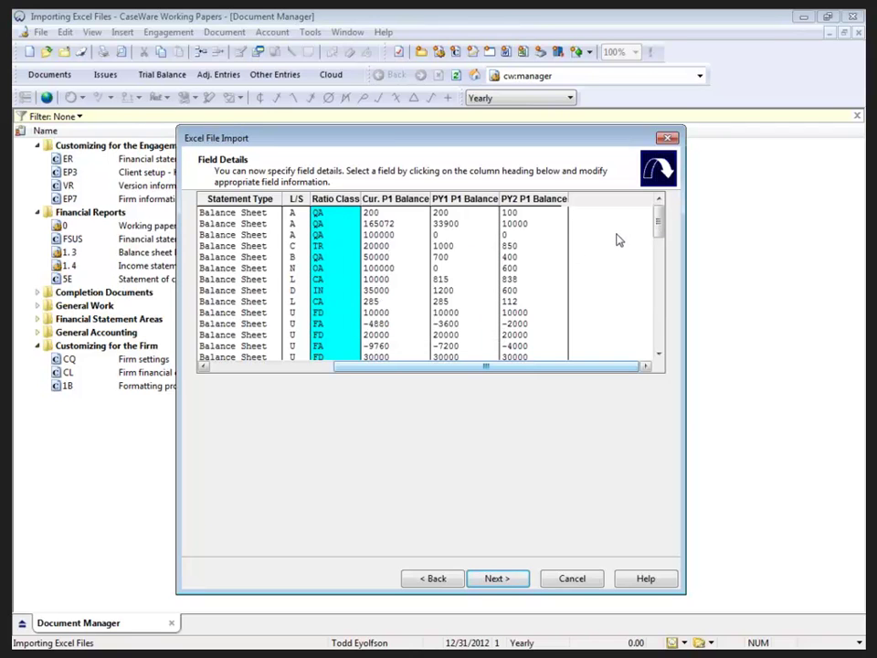
- Check the field information of the current, PY1 and PY2 P1 Balance columns and continue to the advanced specifications
left_click(395, 201)
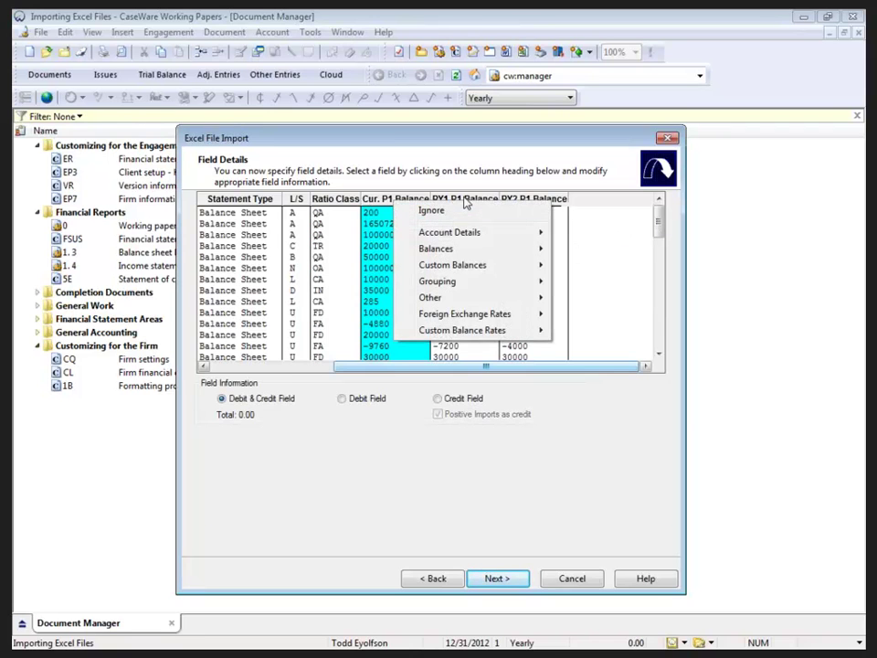
left_click(466, 199)
left_click(632, 233)
left_click(548, 199)
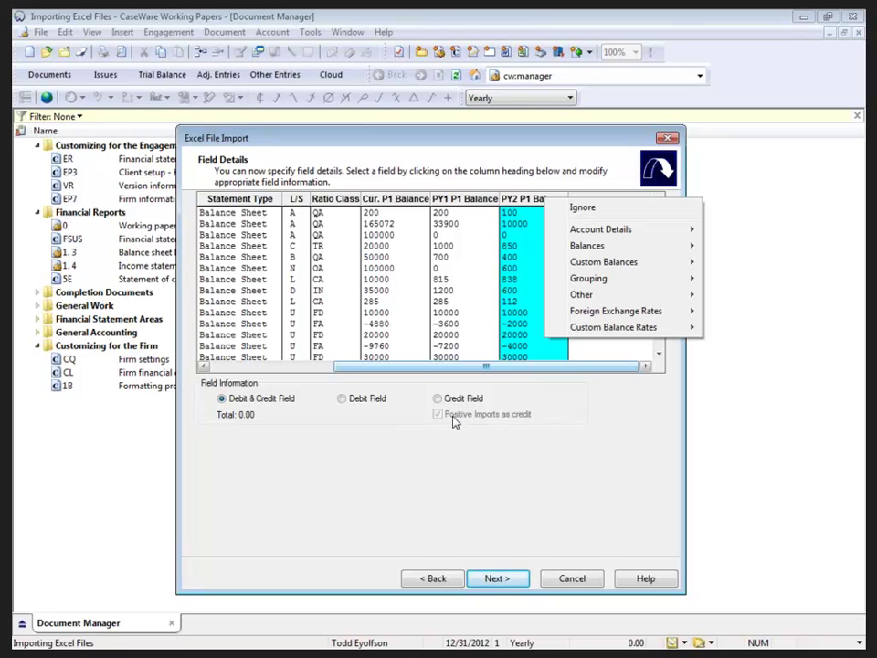
left_click(499, 577)
left_click(498, 578)
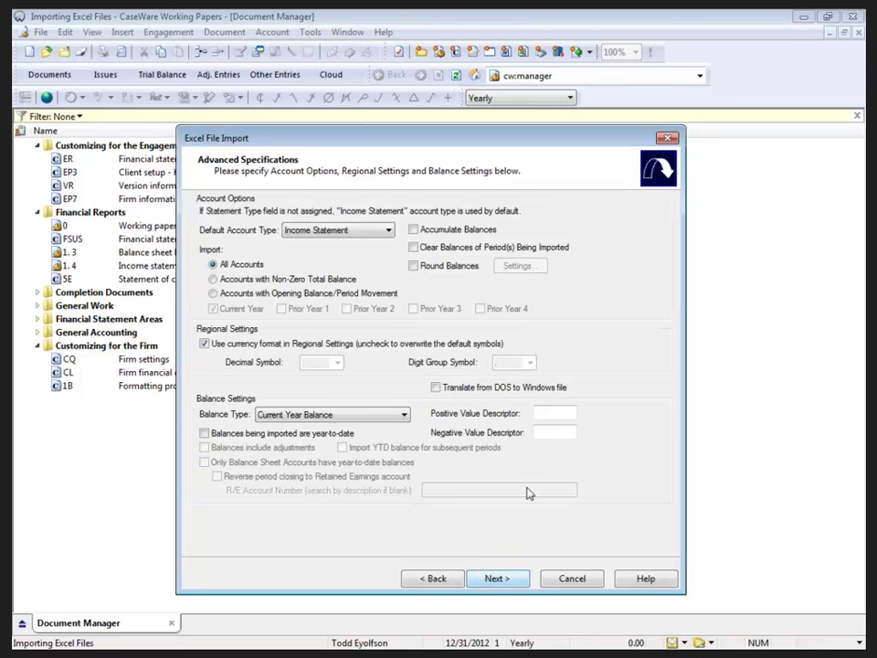
- Review the default account types, keep Income Statement, and turn off clearing the balances of the periods being imported
left_click(328, 233)
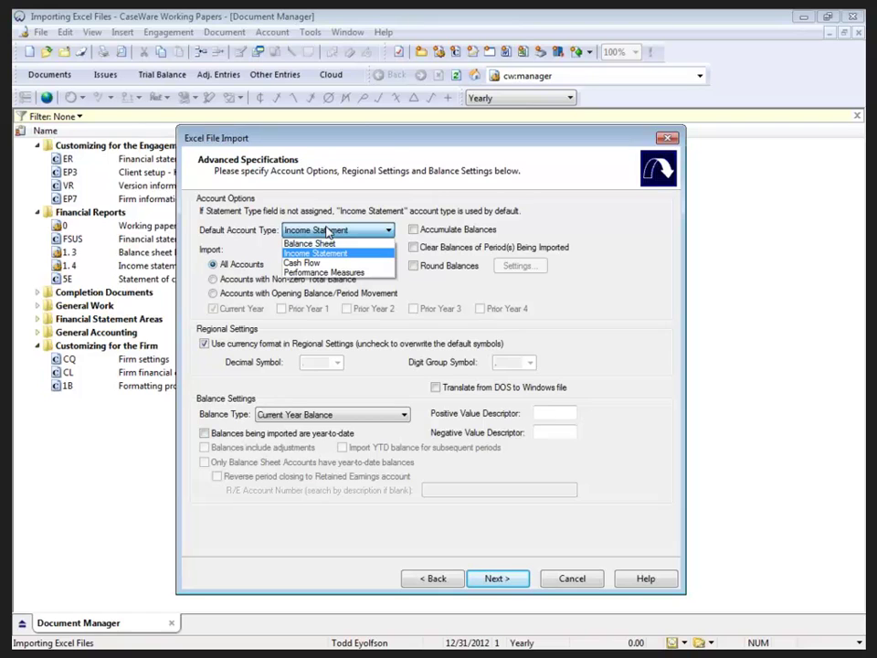
left_click(328, 233)
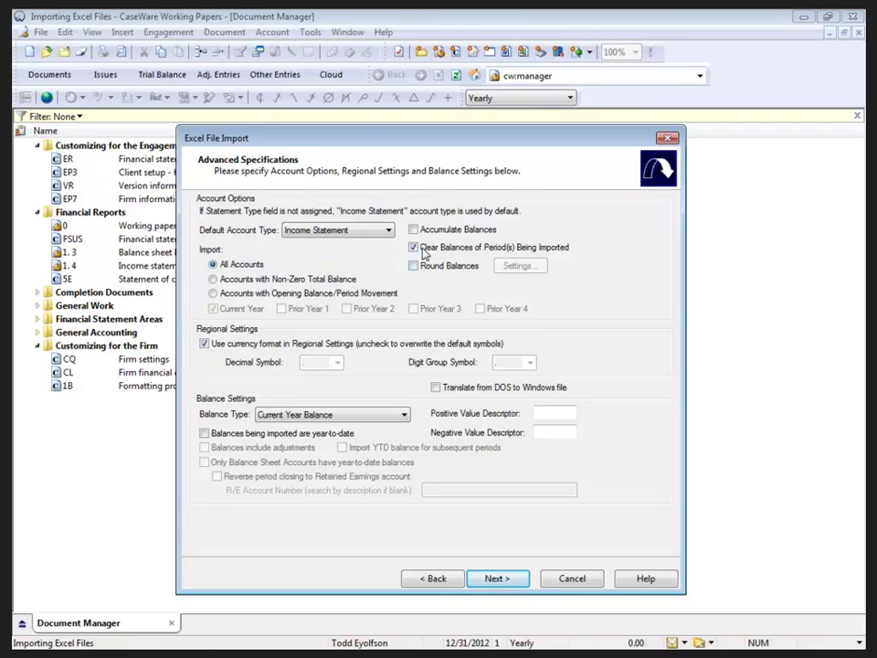
left_click(413, 248)
- Try rounding the imported balances to Ones, cancel the rounding settings and turn Round Balances off again
left_click(413, 265)
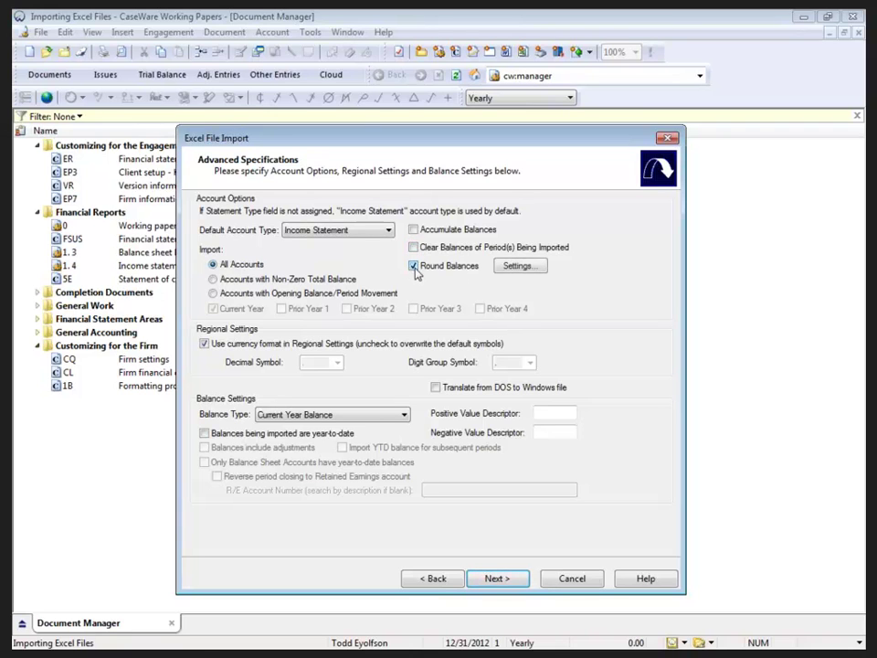
left_click(518, 266)
left_click(460, 321)
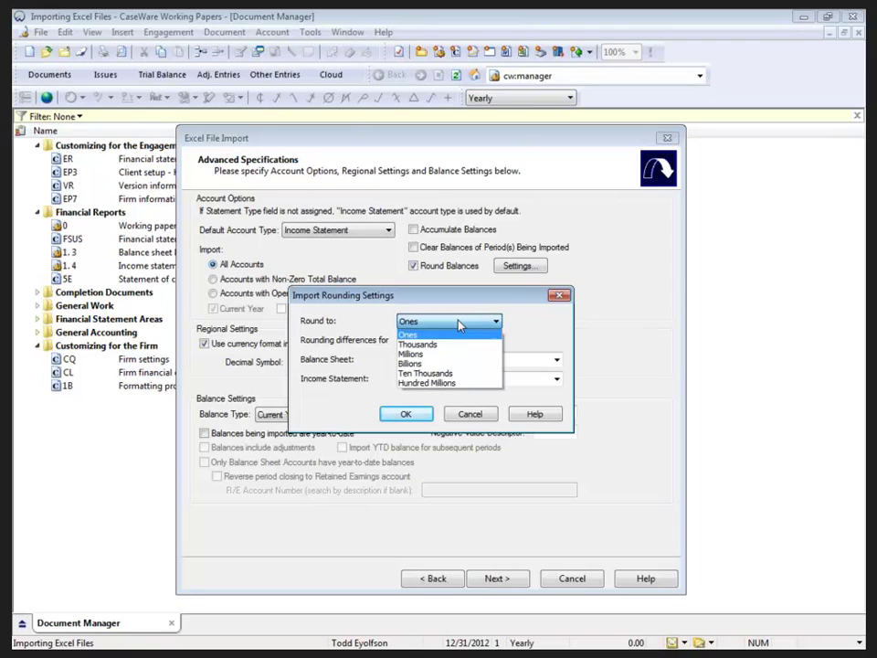
left_click(447, 334)
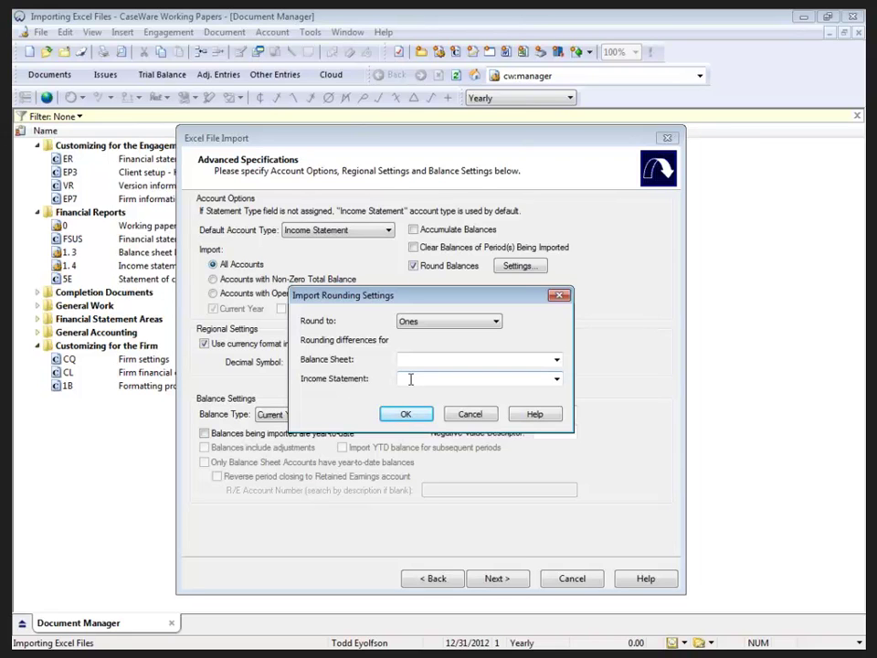
left_click(466, 415)
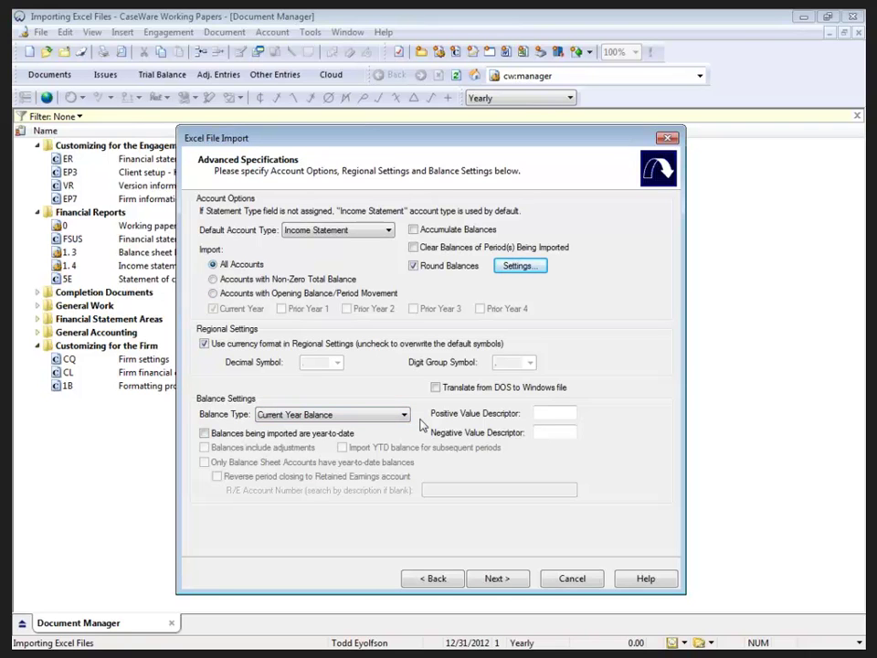
left_click(413, 265)
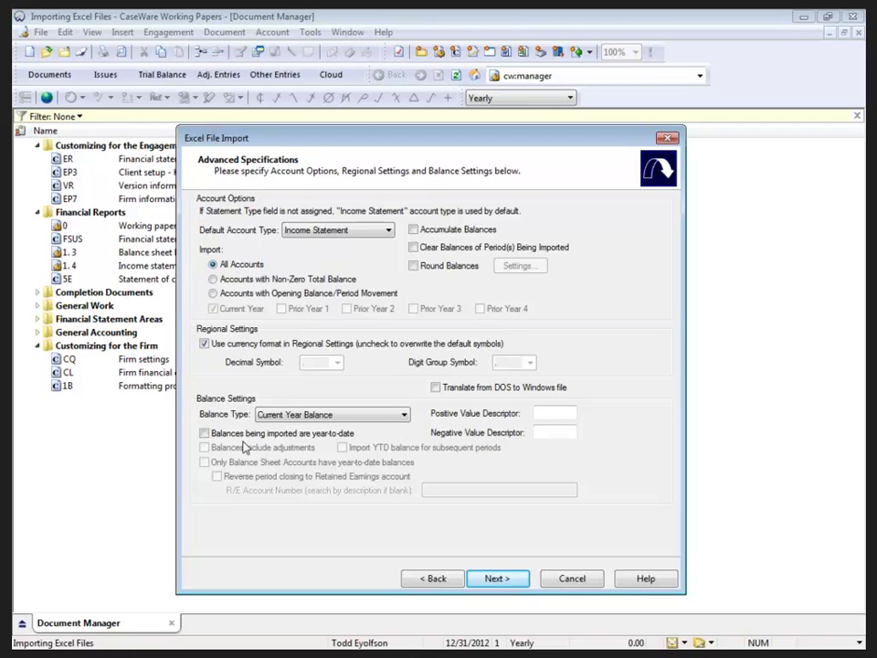
- Mark the imported balances as year-to-date, leave the adjustments and subsequent-period options off, and proceed to the wizard's final page
left_click(205, 435)
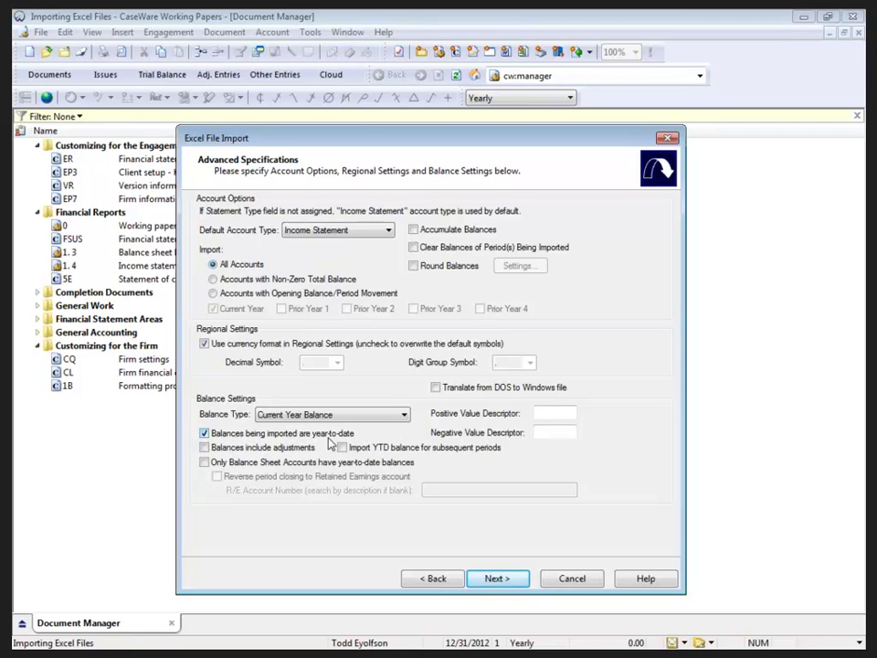
left_click(205, 447)
left_click(343, 447)
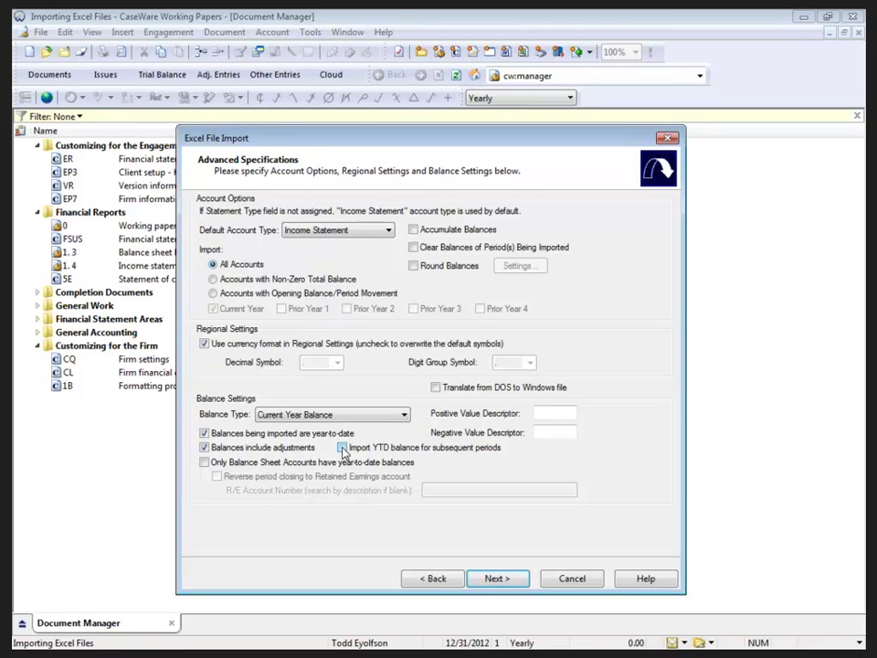
left_click(204, 447)
left_click(501, 578)
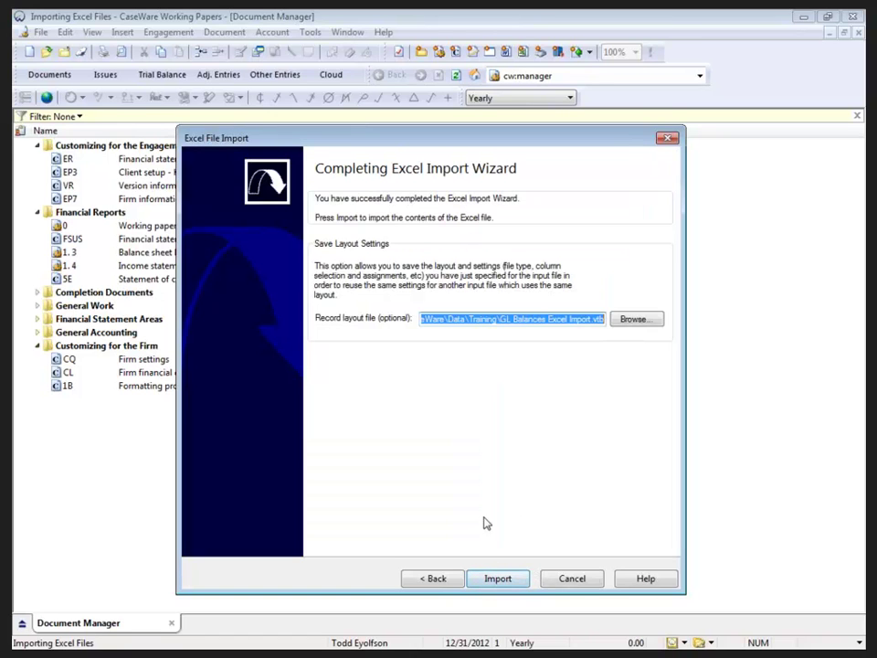
- Run the import, replace the existing layout file GL Balances Excel Import.vtb, and close the chart of accounts change report
left_click(499, 579)
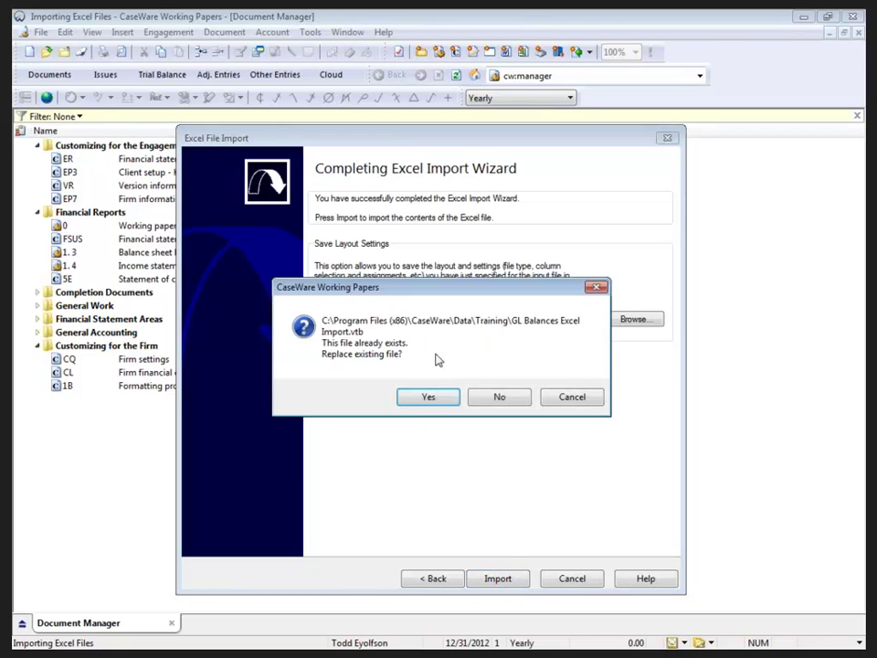
left_click(454, 400)
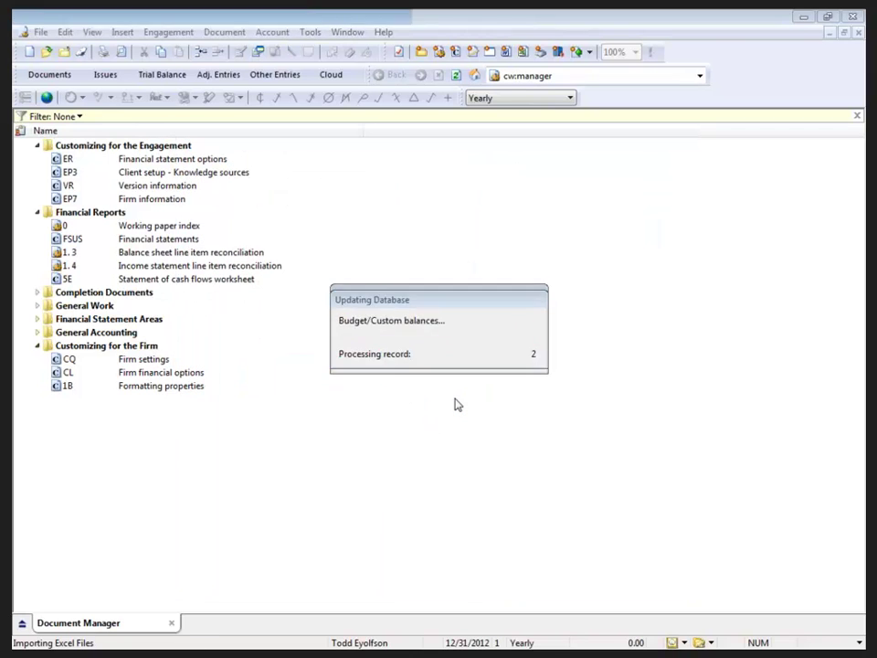
left_click(512, 393)
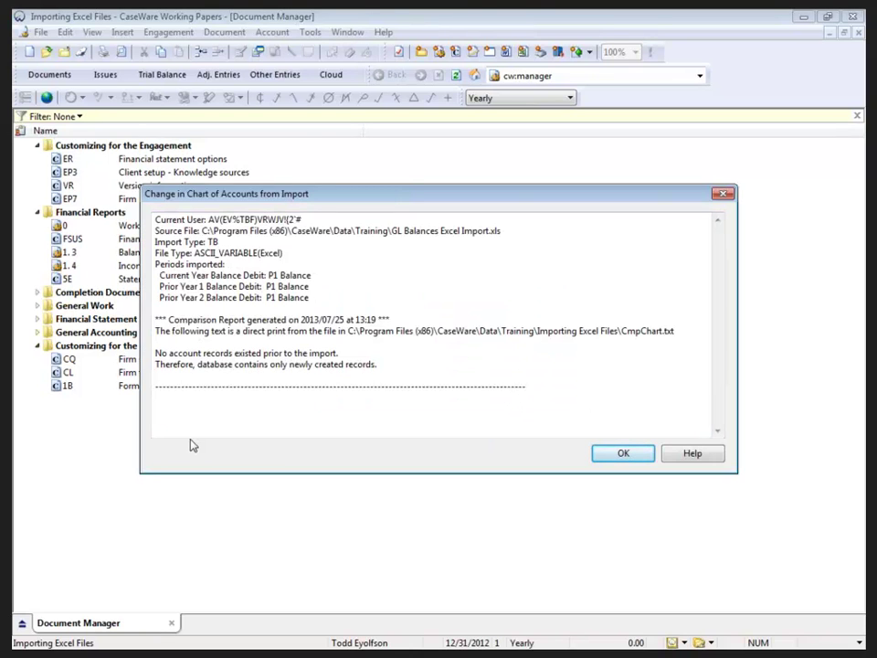
left_click(610, 454)
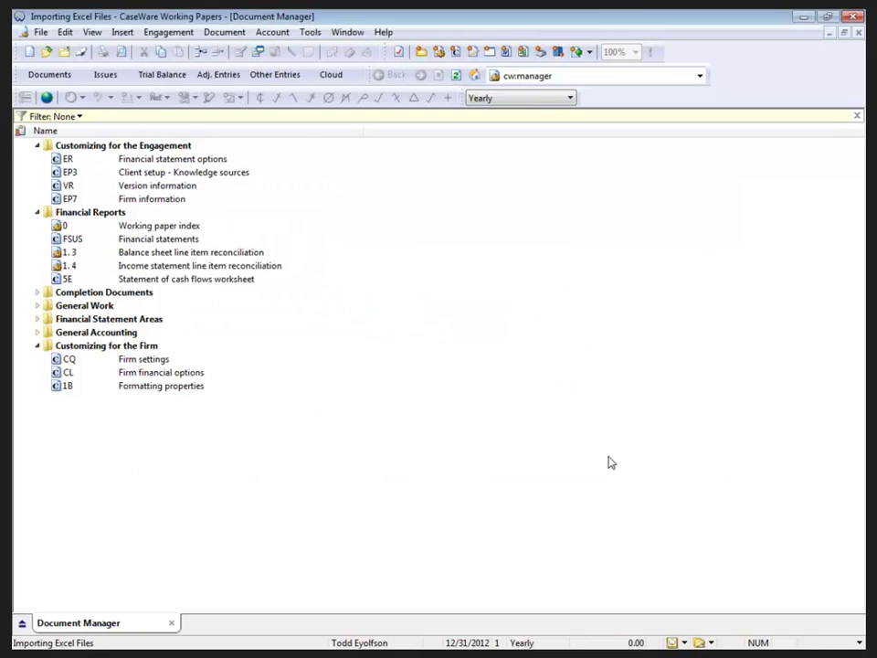
- Open the working trial balance and review the imported accounts across the type, L/S and class columns
left_click(152, 78)
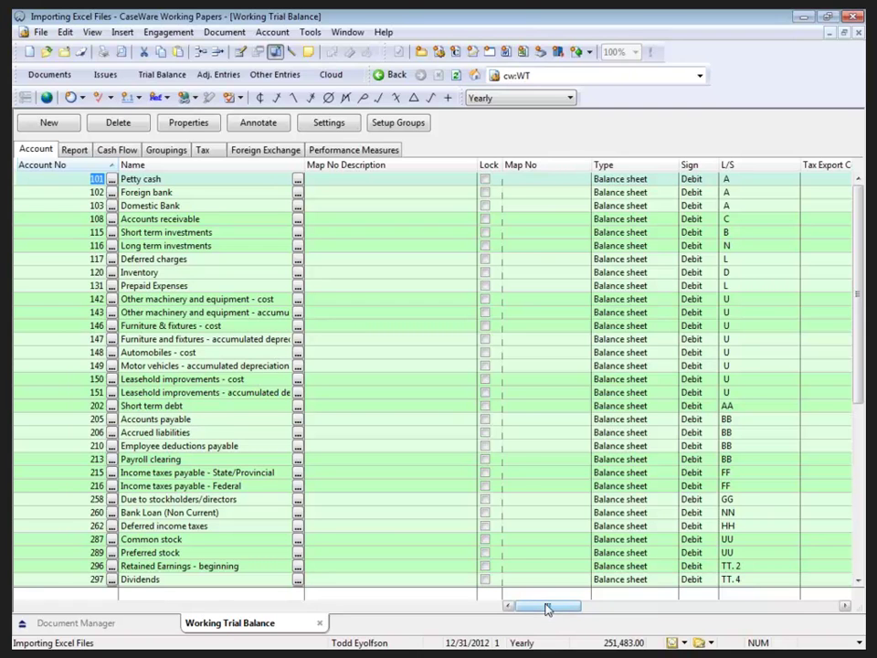
left_click_drag(546, 608, 637, 625)
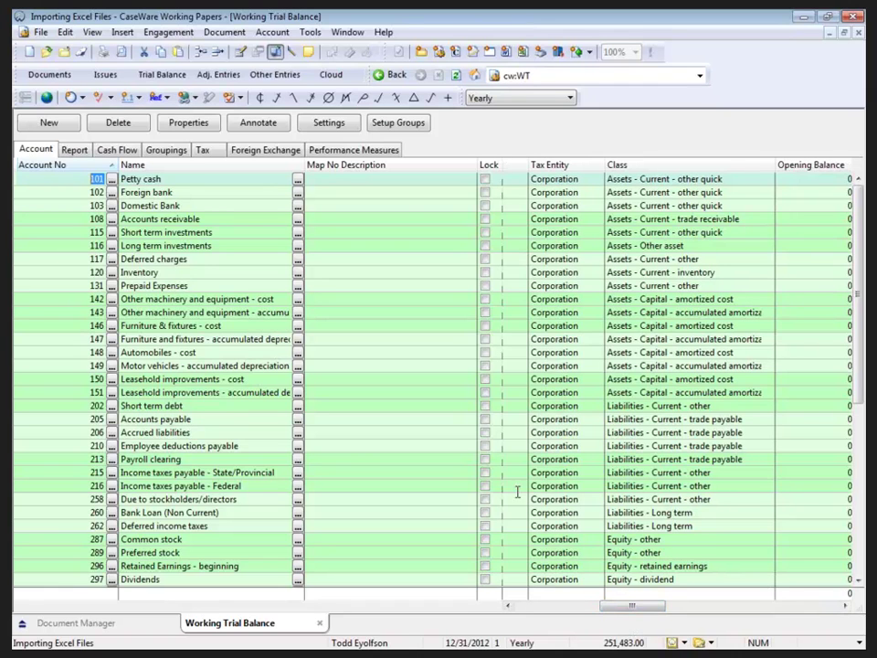
- Automap the unmapped accounts from the mapping autofill options and check the assigned map numbers in the trial balance
left_click(311, 37)
left_click(334, 280)
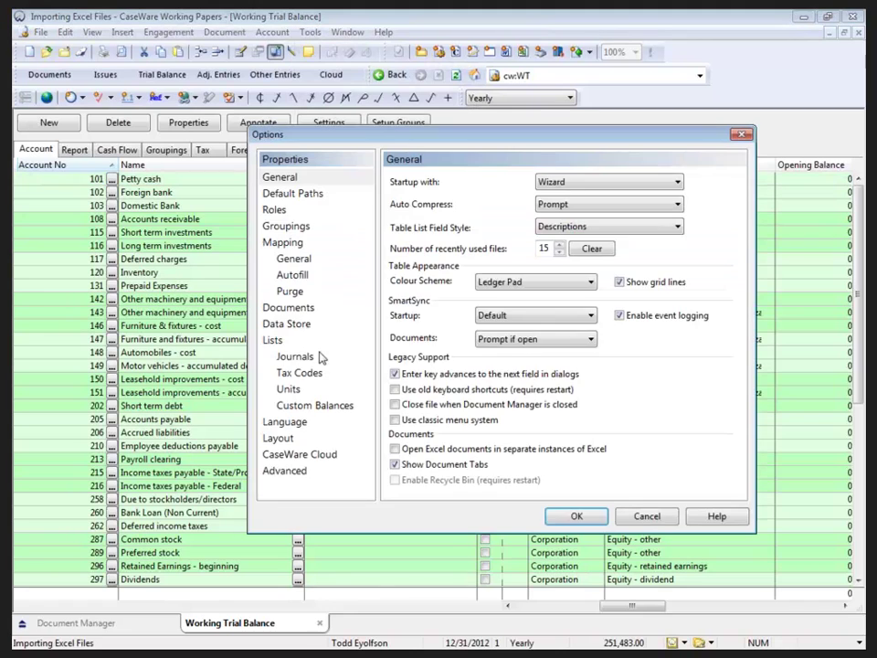
left_click(292, 274)
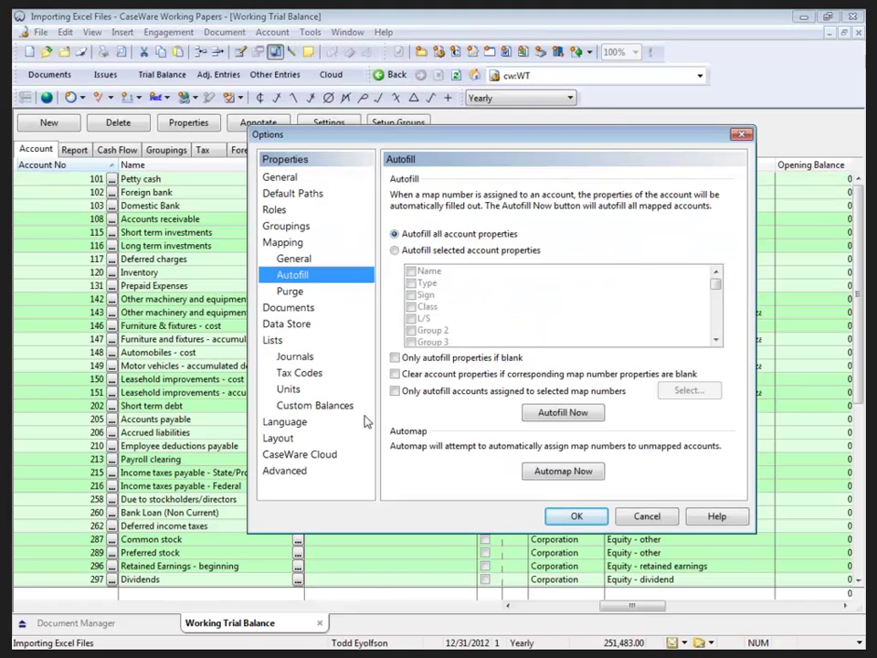
left_click(564, 473)
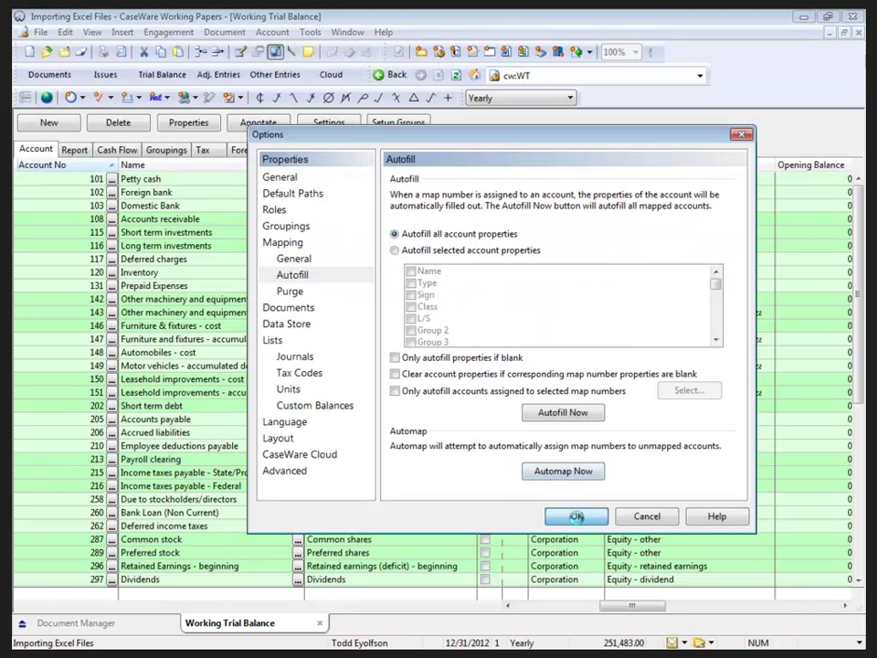
left_click(574, 517)
left_click_drag(632, 606, 547, 606)
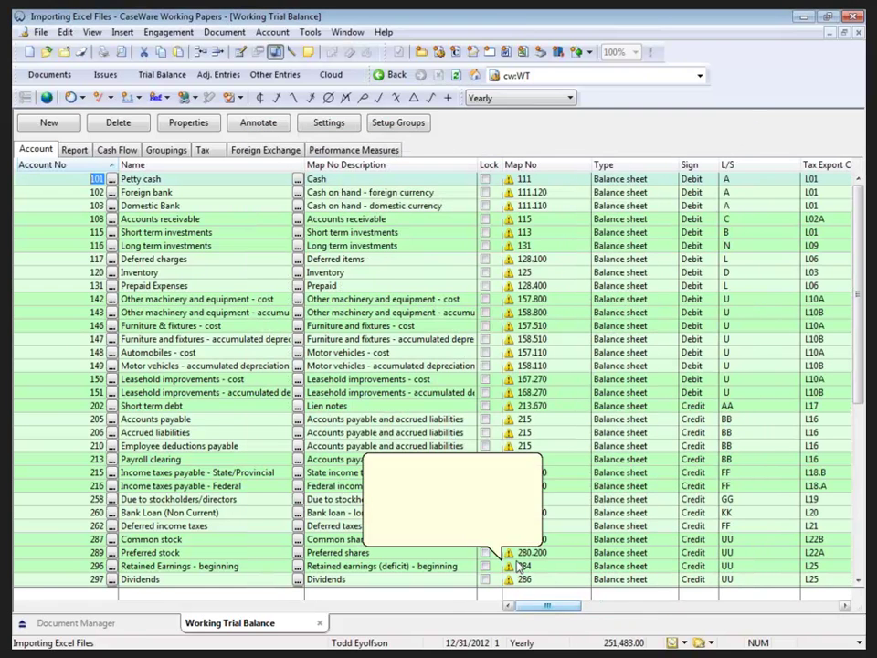
mouse_move(514, 351)
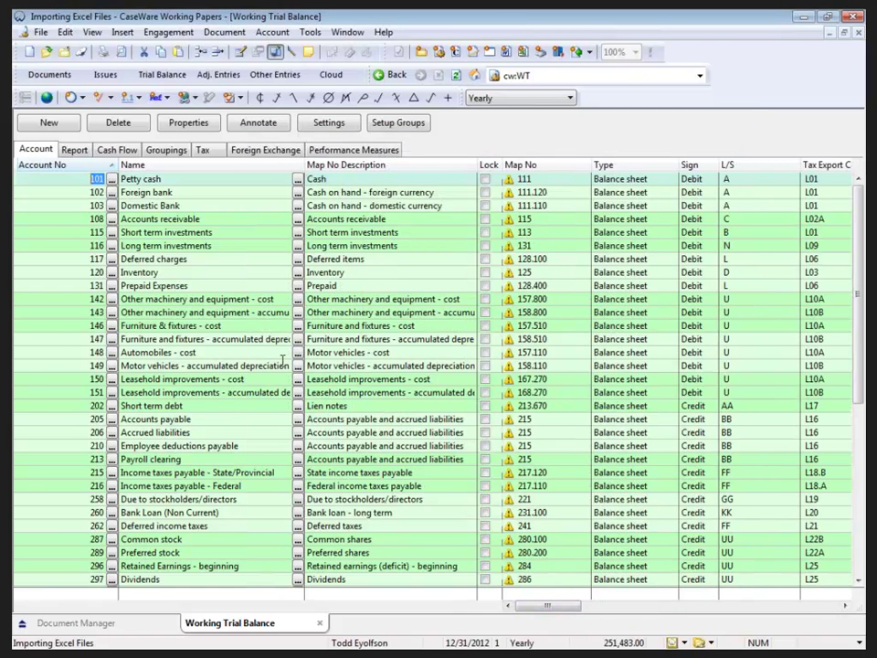